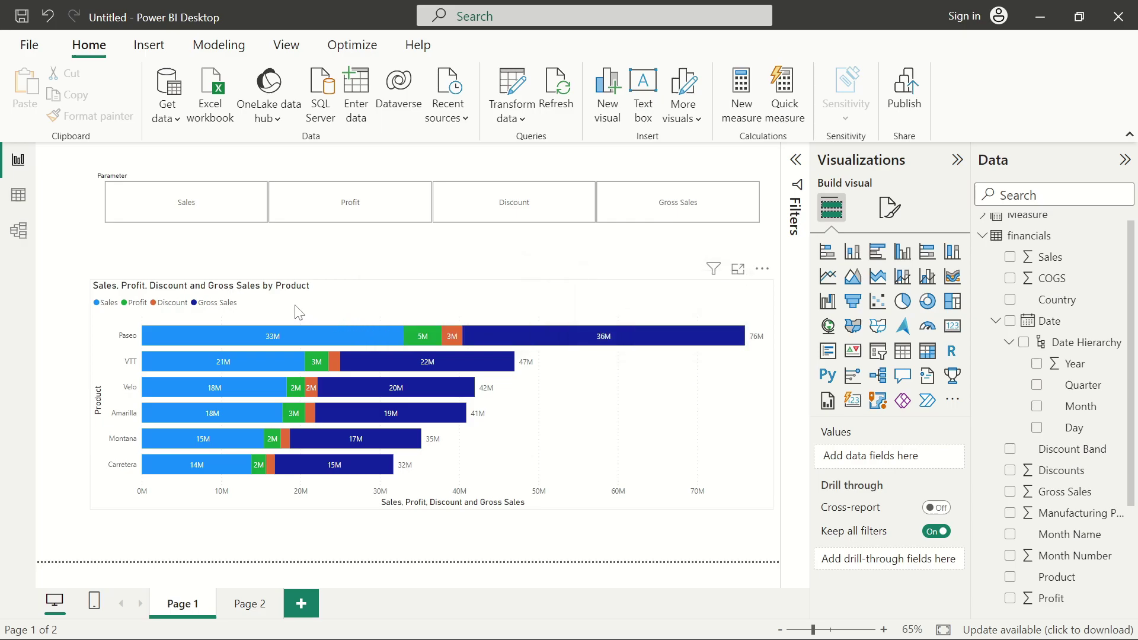
Try the existing report's slicer on Sales, Profit, Discount and Gross Sales, then clear it
{"action": "left_click", "coordinate": [701, 431]}
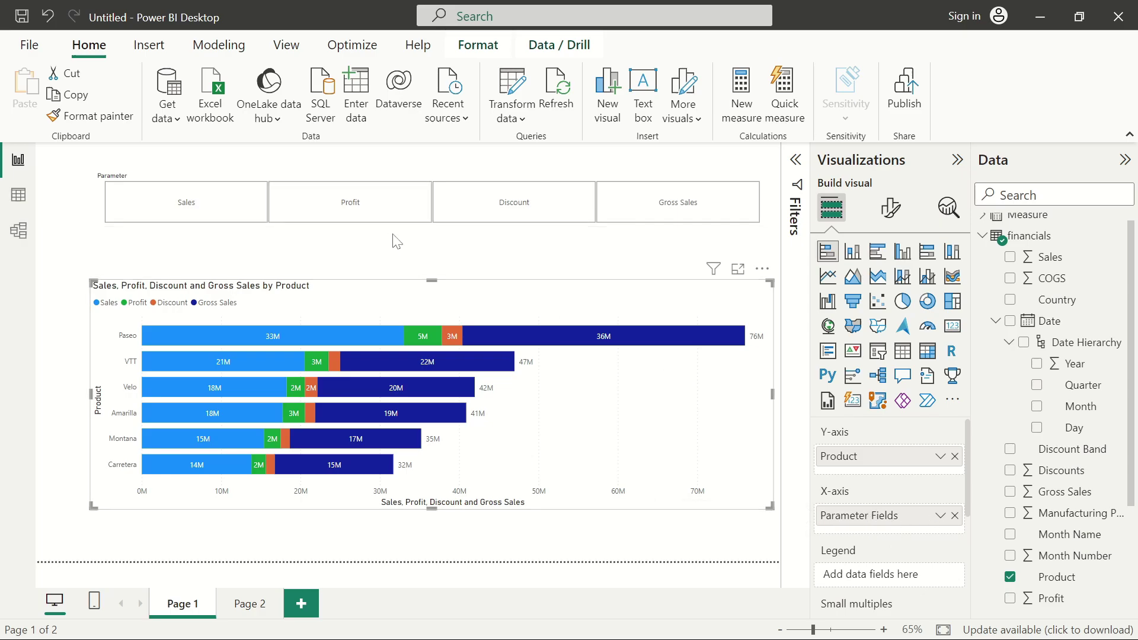
{"action": "left_click", "coordinate": [312, 256]}
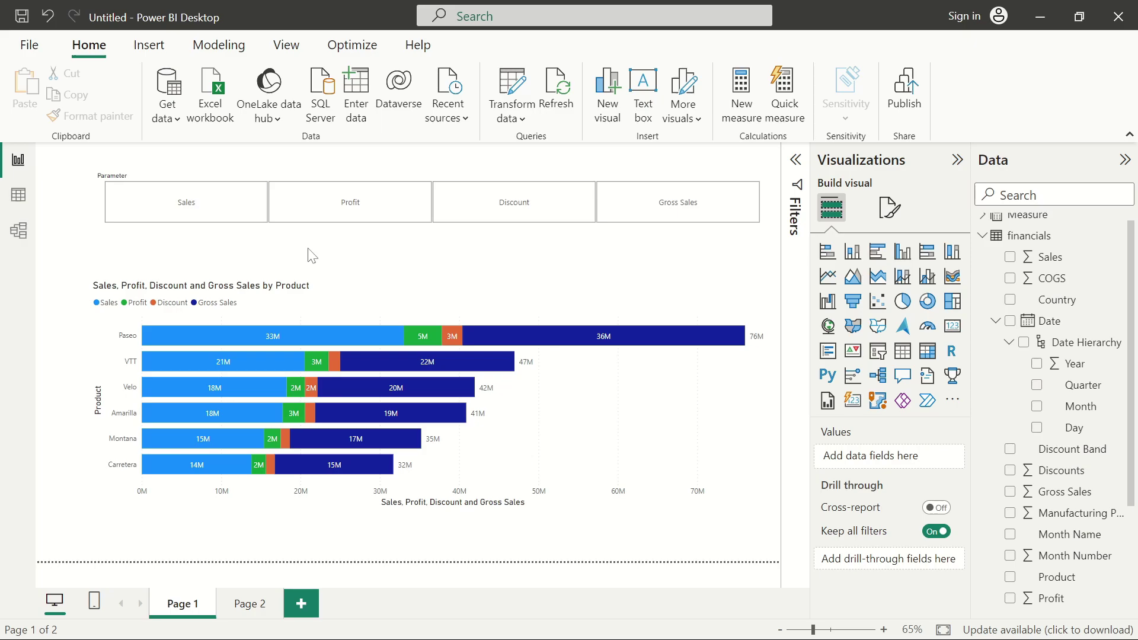
{"action": "left_click", "coordinate": [215, 210]}
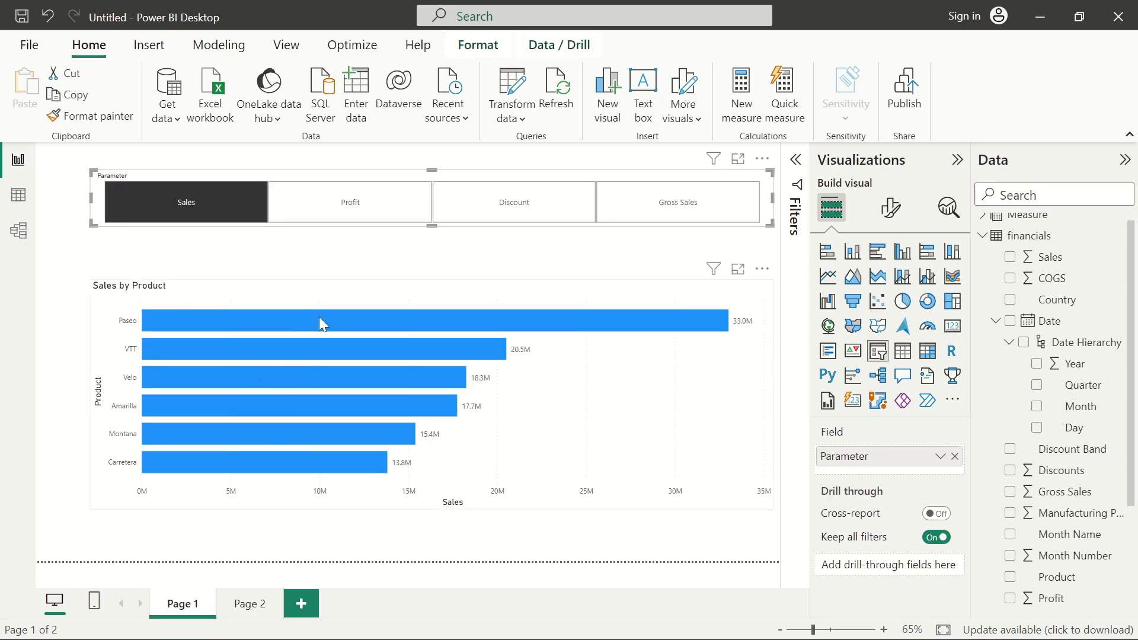
{"action": "left_click", "coordinate": [358, 224]}
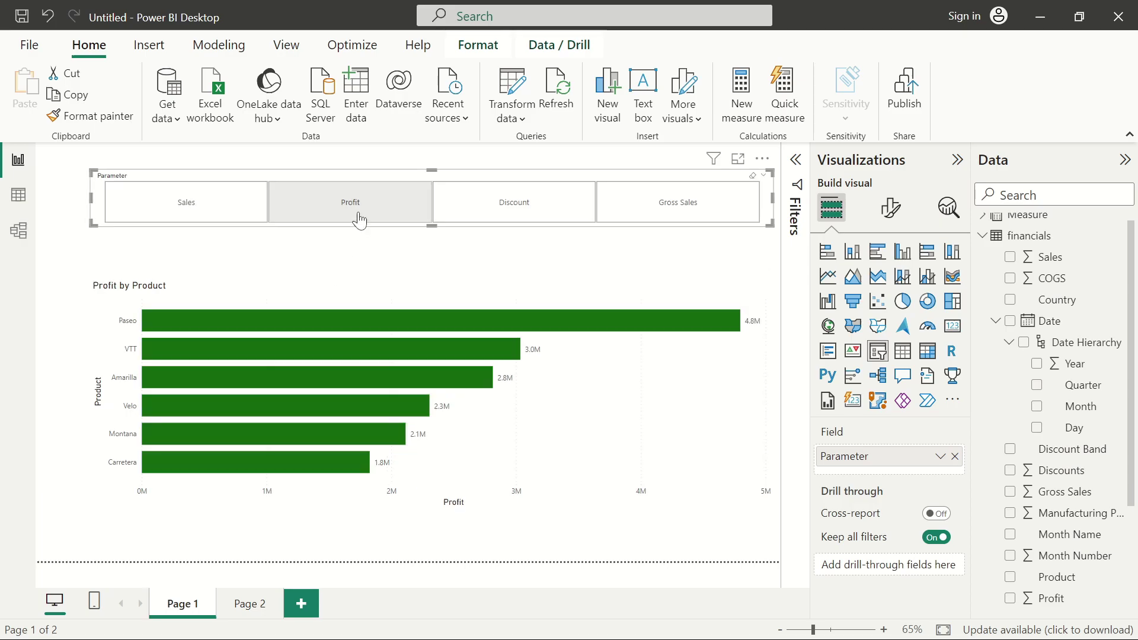
{"action": "left_click", "coordinate": [513, 215]}
{"action": "left_click", "coordinate": [675, 221]}
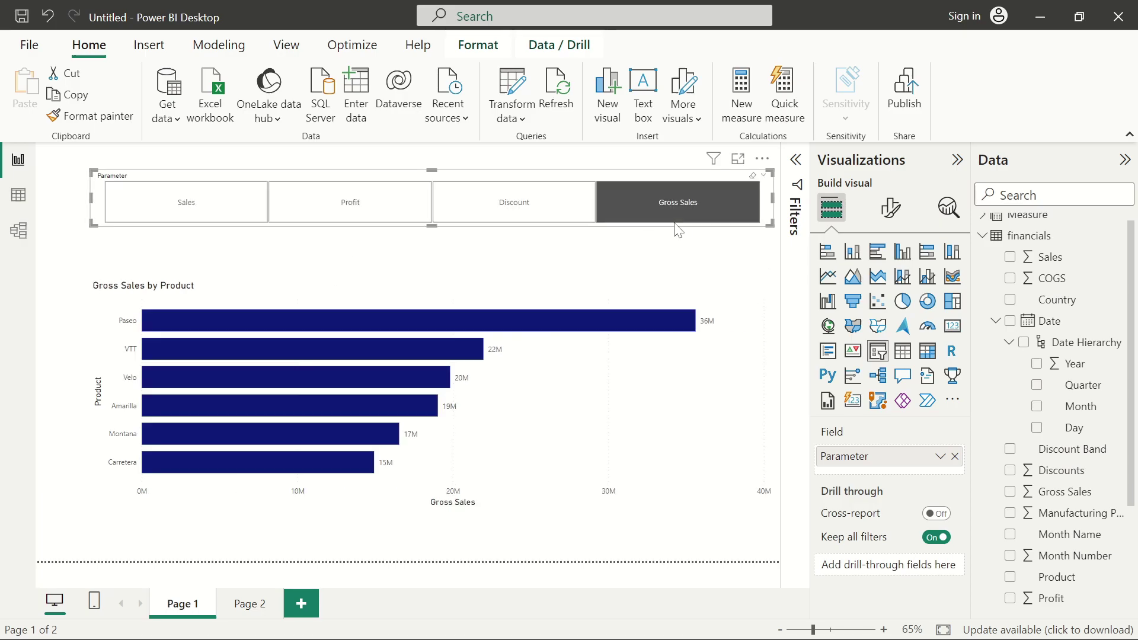
{"action": "left_click", "coordinate": [319, 246]}
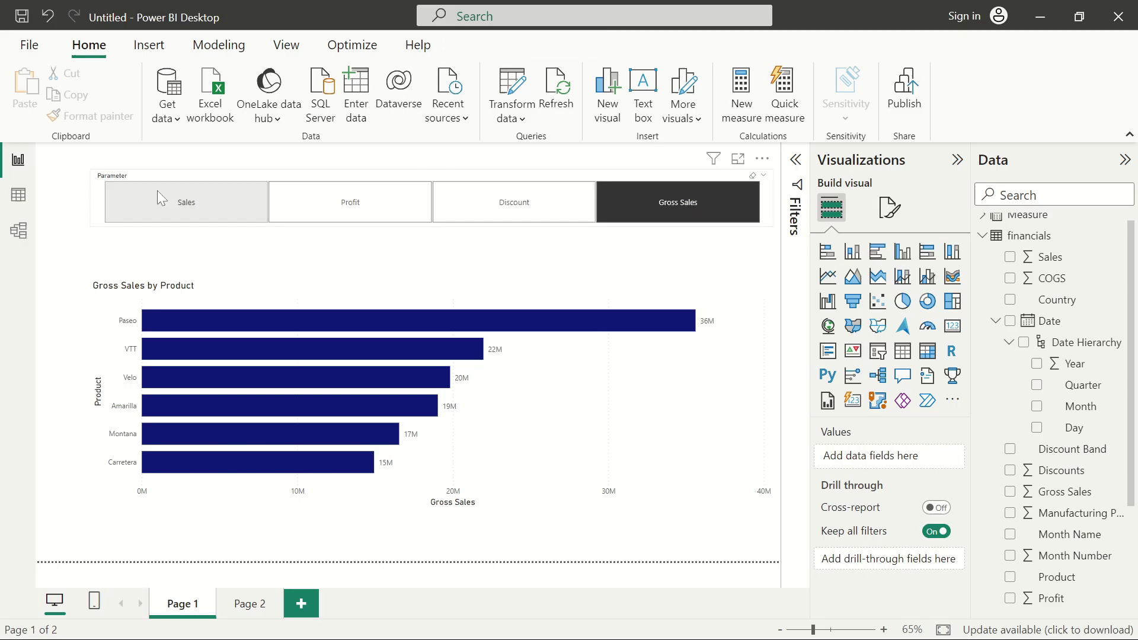
{"action": "left_click", "coordinate": [181, 221]}
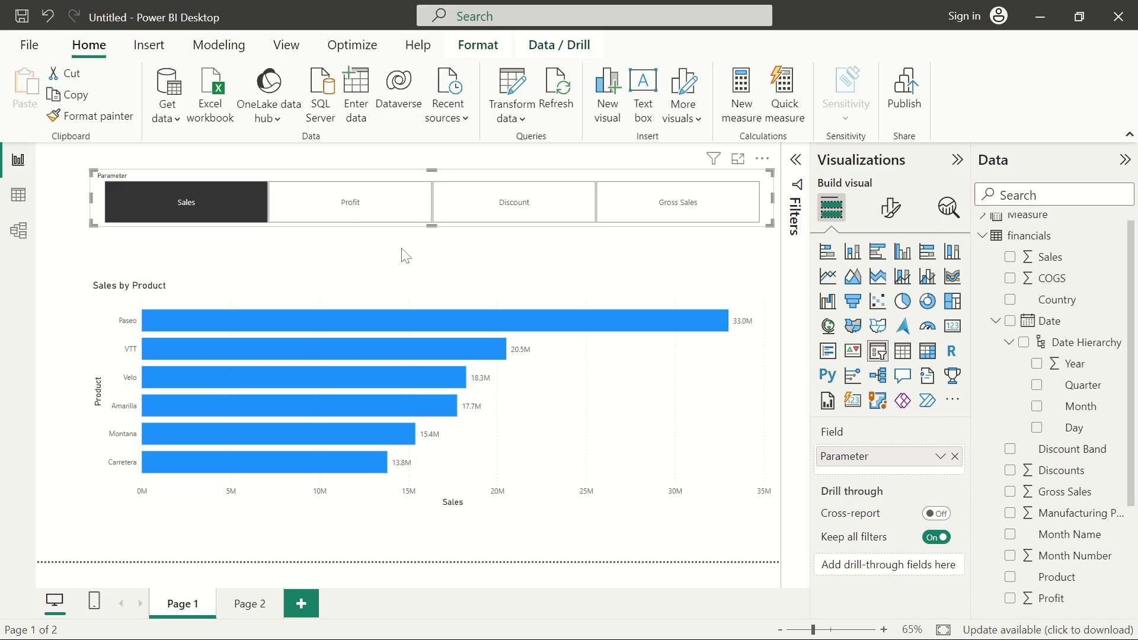
{"action": "left_click", "coordinate": [164, 242]}
{"action": "left_click", "coordinate": [189, 219]}
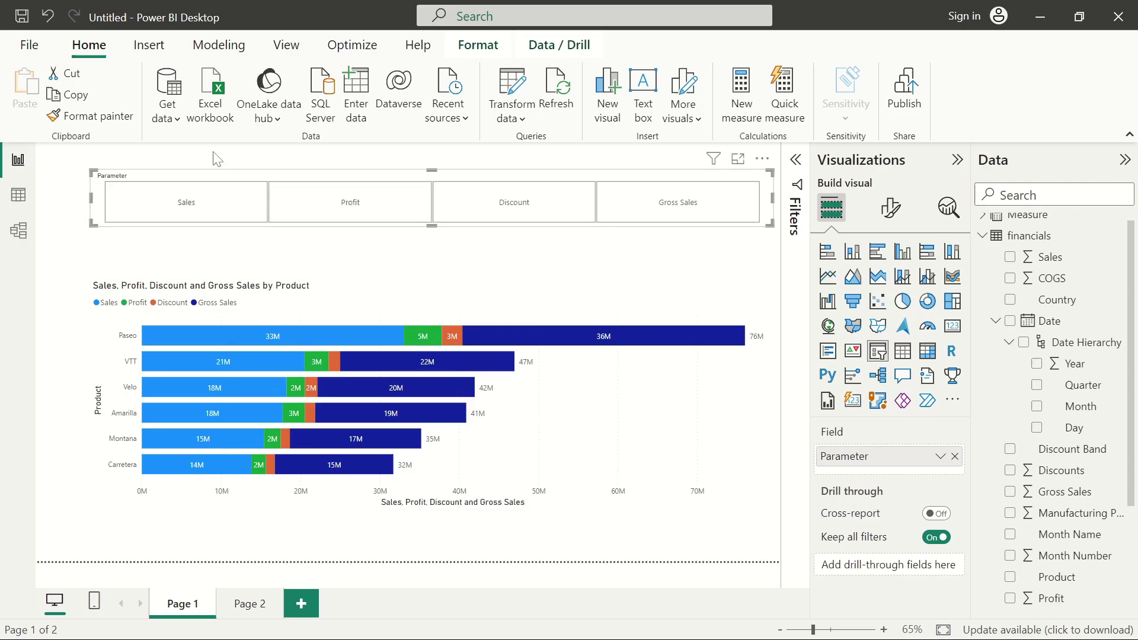
Start a new blank report and choose to load the sample data workbook
{"action": "left_click", "coordinate": [29, 46]}
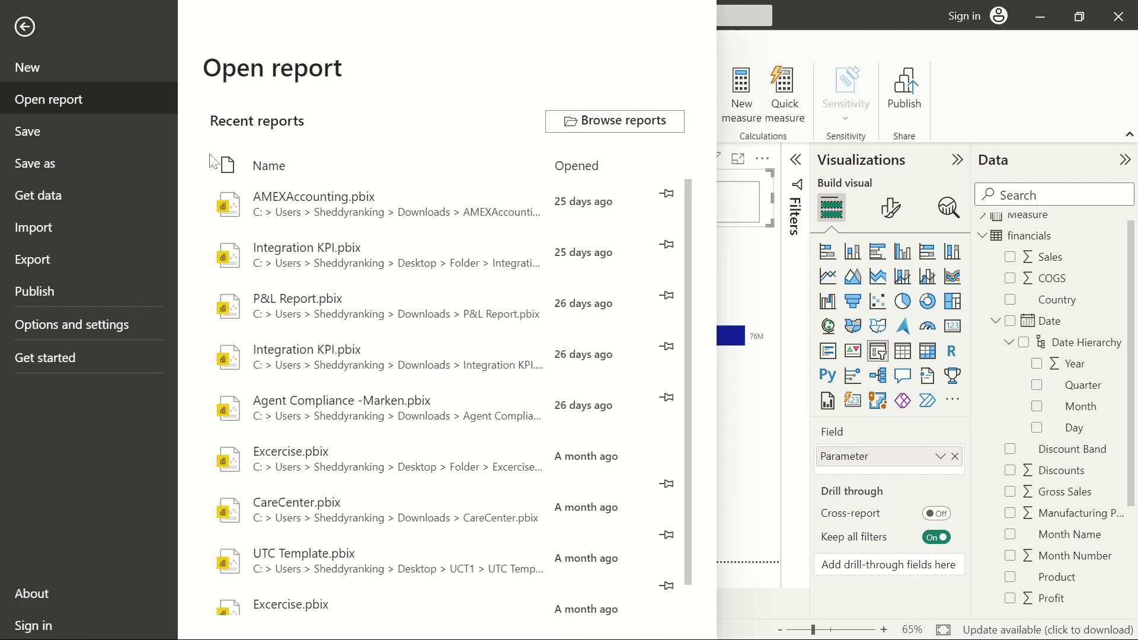
{"action": "left_click", "coordinate": [69, 67]}
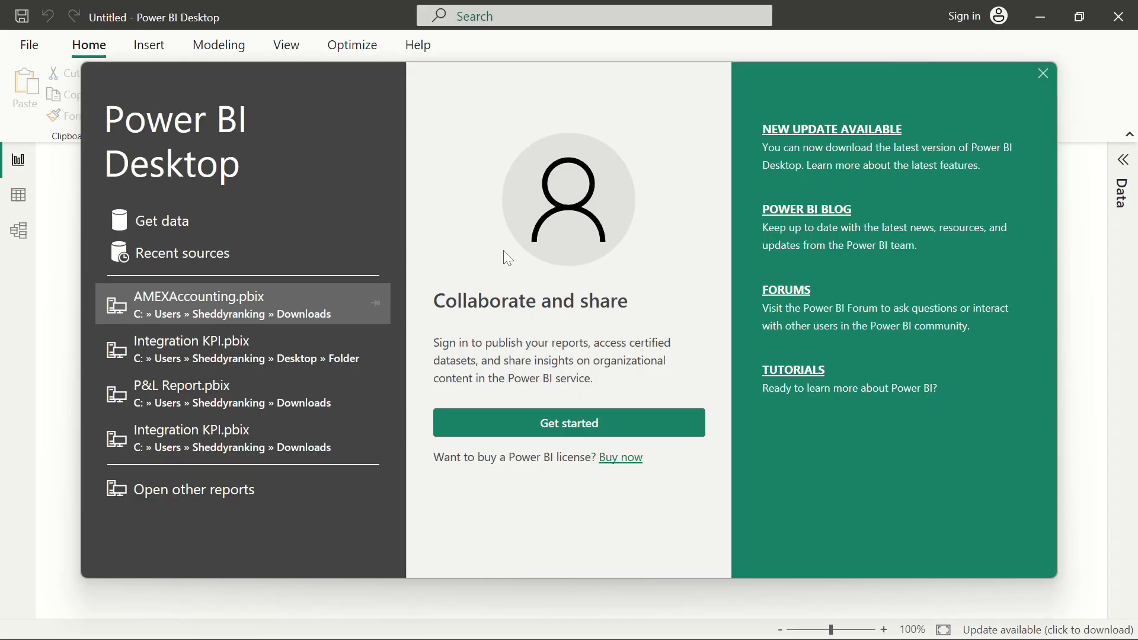
{"action": "left_click", "coordinate": [1044, 73]}
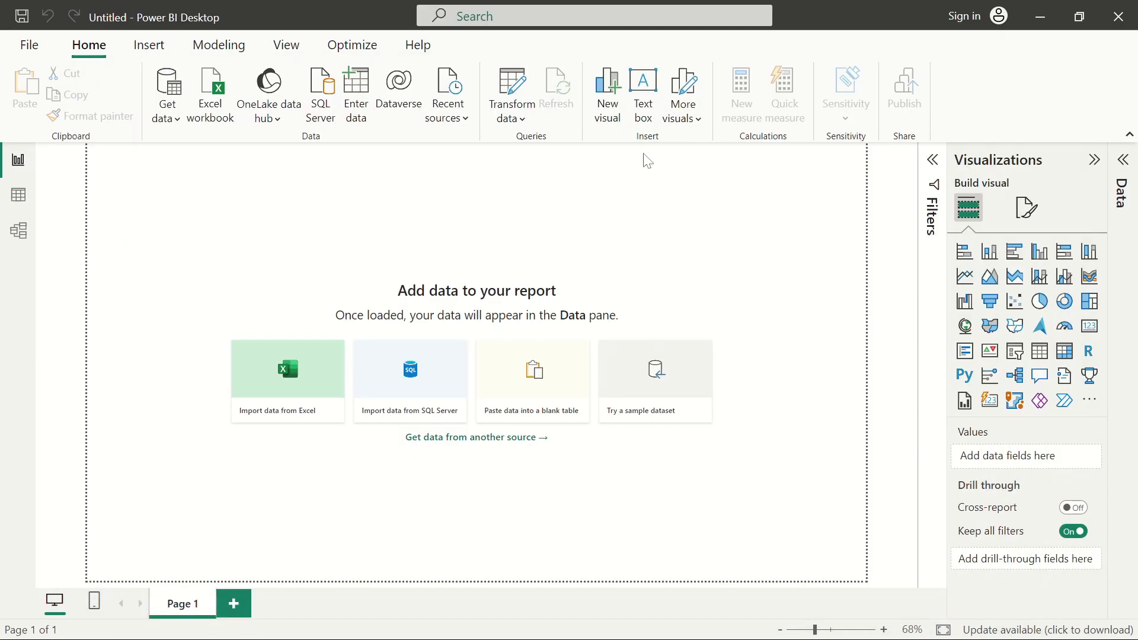
{"action": "left_click", "coordinate": [689, 401]}
{"action": "left_click", "coordinate": [652, 453]}
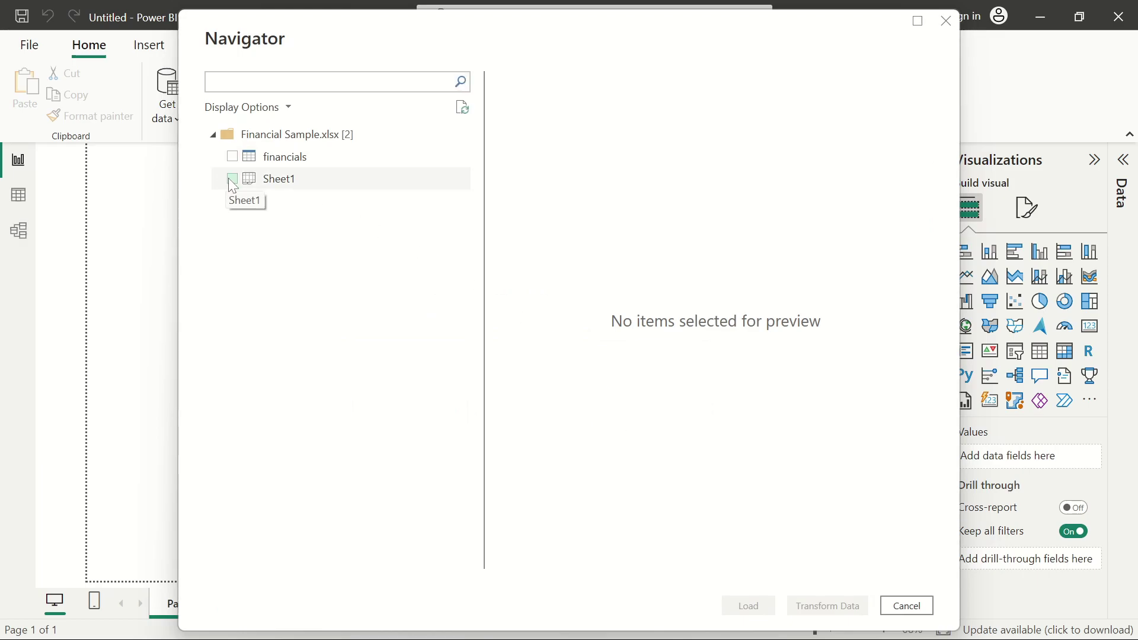
Load the financials table from the Navigator into the report
{"action": "left_click", "coordinate": [288, 158]}
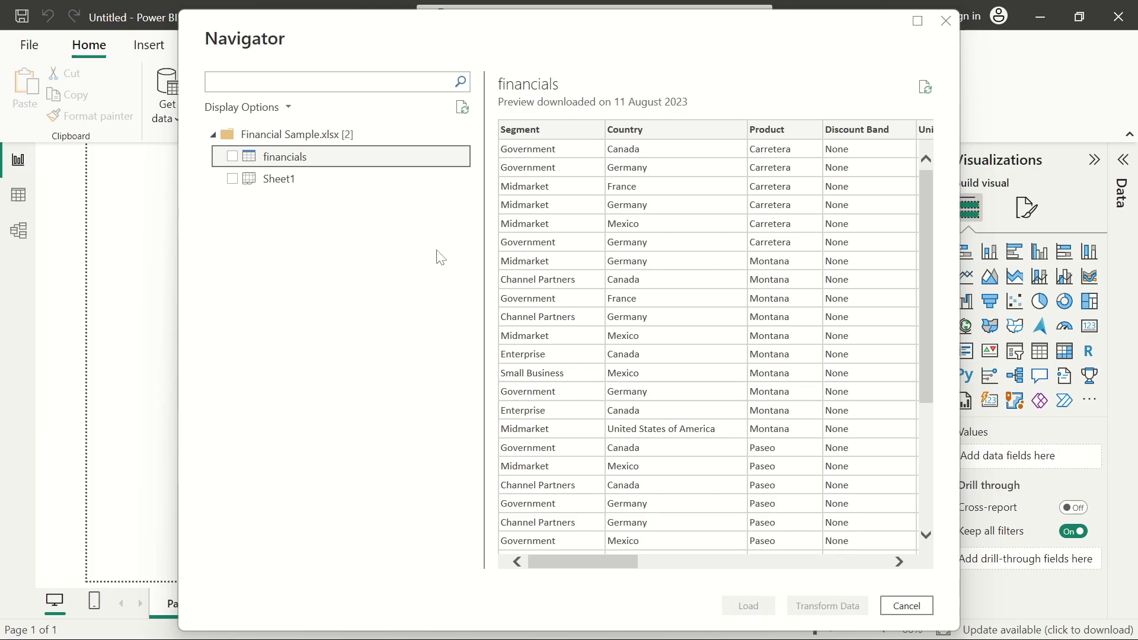
{"action": "left_click", "coordinate": [232, 156]}
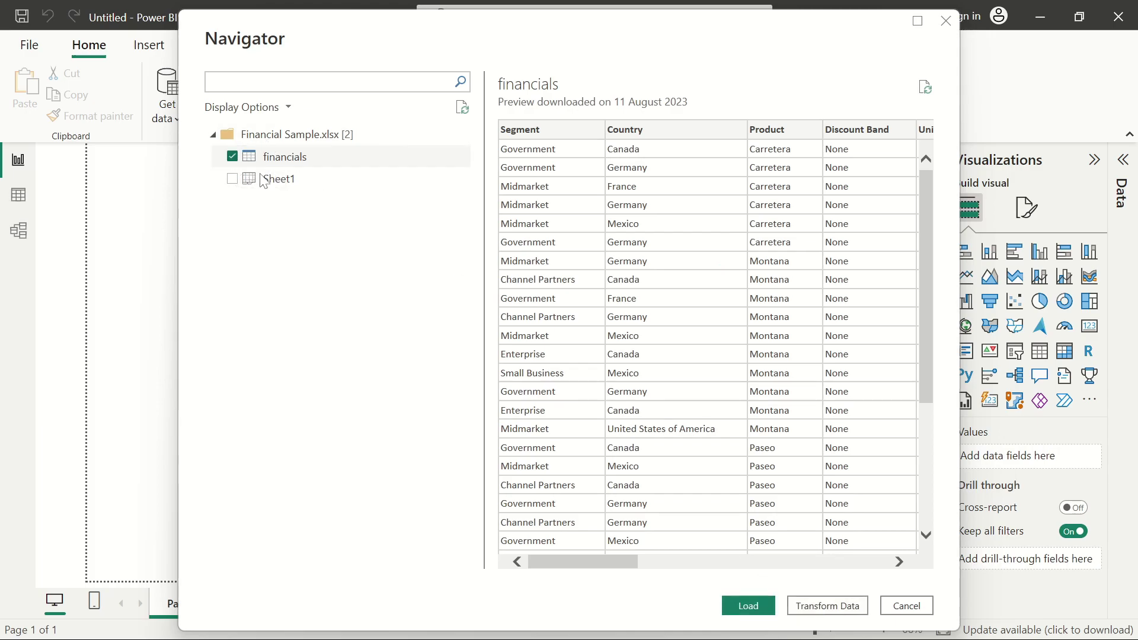
{"action": "left_click", "coordinate": [748, 606]}
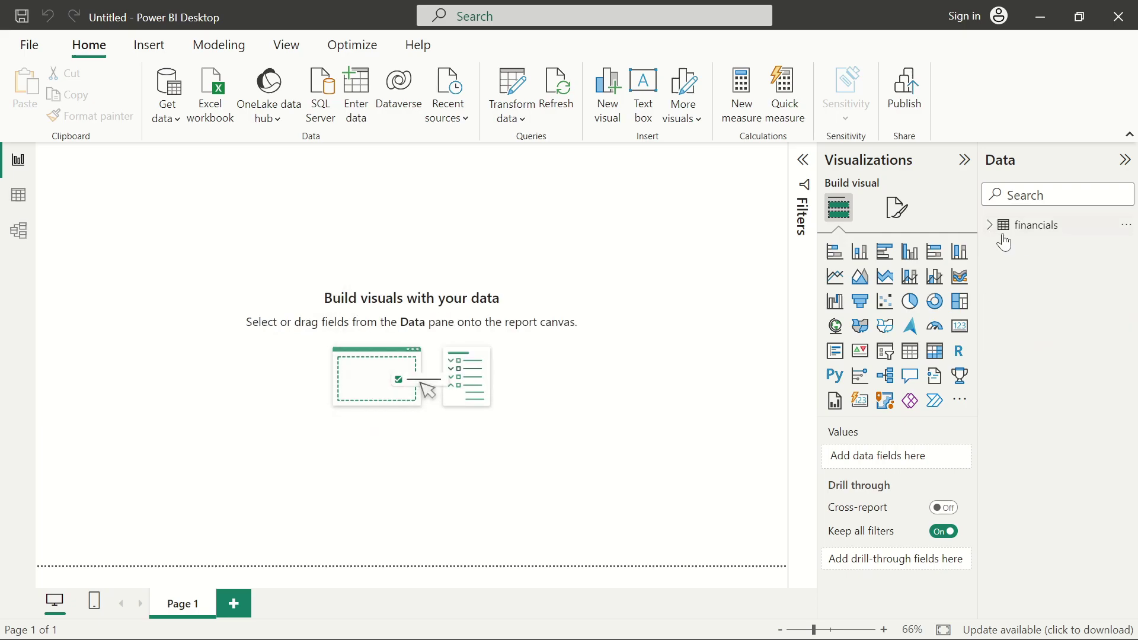
{"action": "left_click", "coordinate": [990, 226]}
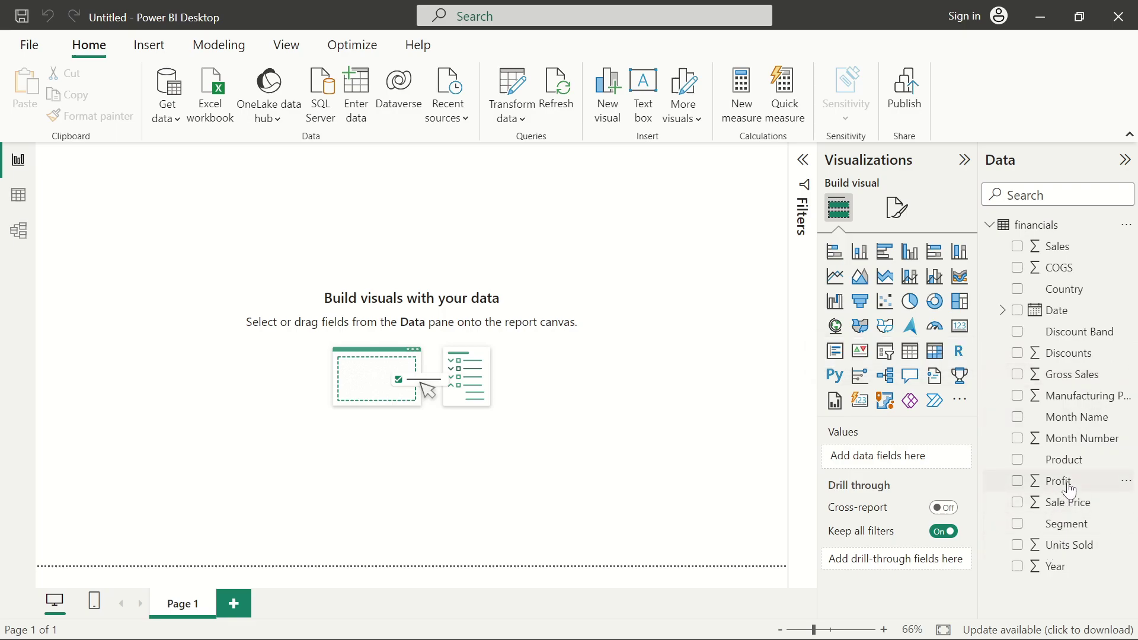
{"action": "left_click", "coordinate": [988, 232]}
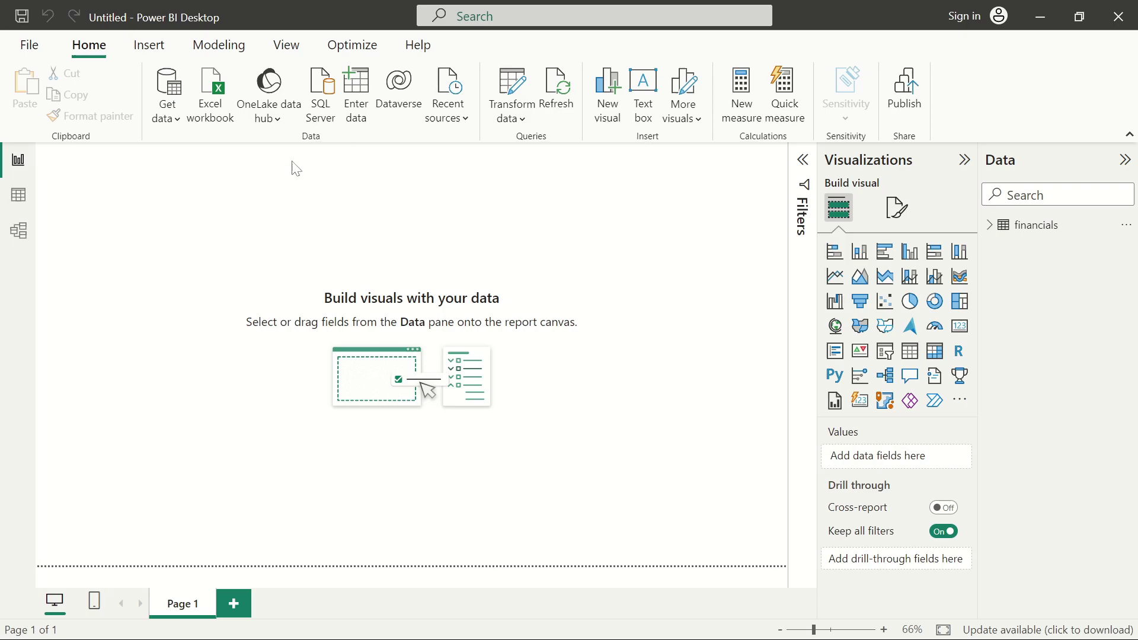
Create and load an empty manual table named Measure with Enter data
{"action": "left_click", "coordinate": [362, 99]}
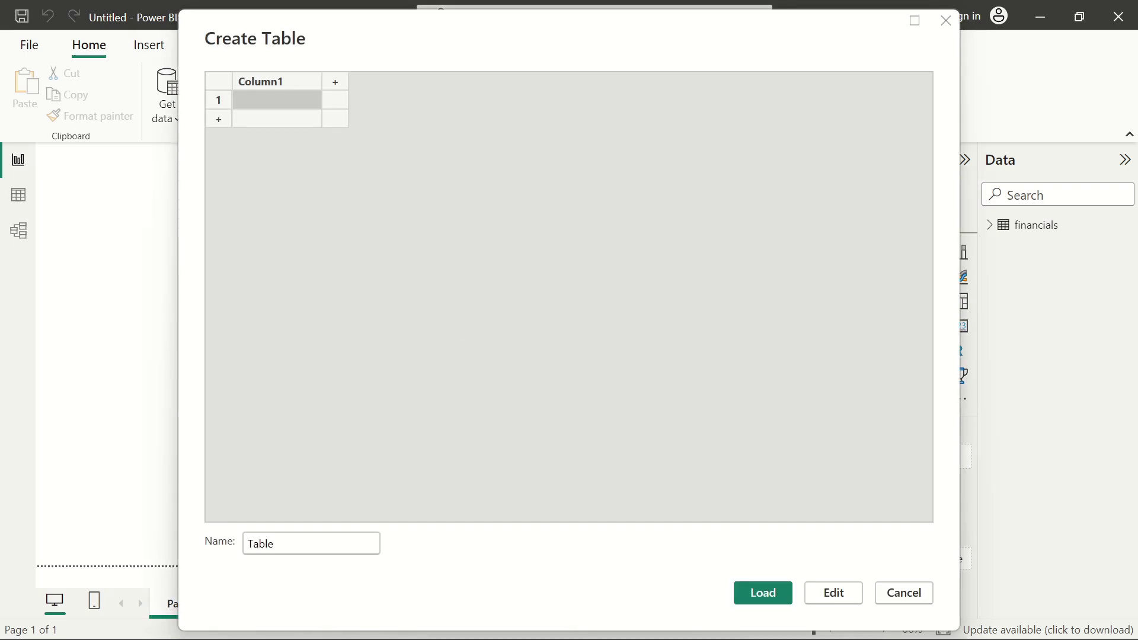
{"action": "left_click", "coordinate": [274, 544]}
{"action": "key", "text": "BackSpace"}
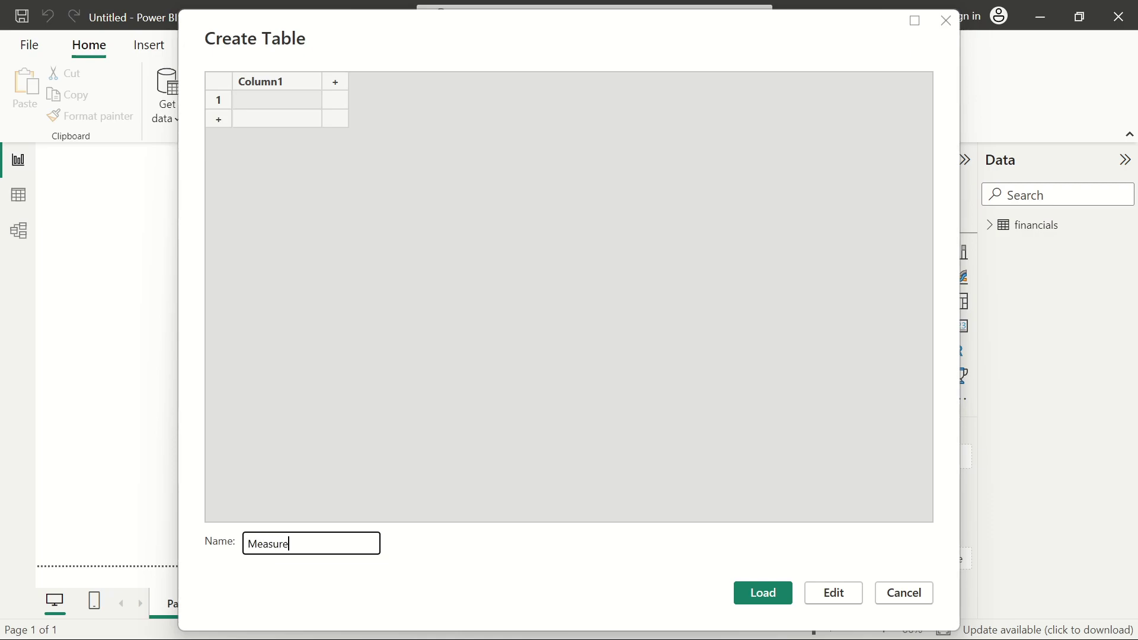
{"action": "left_click", "coordinate": [783, 603]}
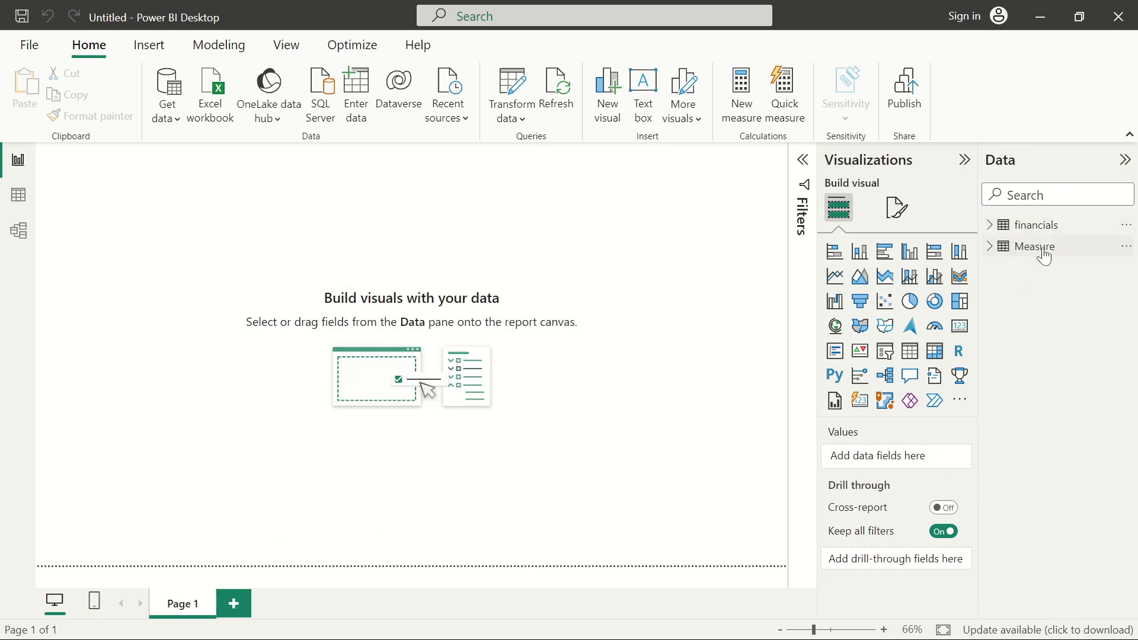
Add the measure Sales = SUM(financials[Sales]) to the Measure table
{"action": "left_click", "coordinate": [1126, 246]}
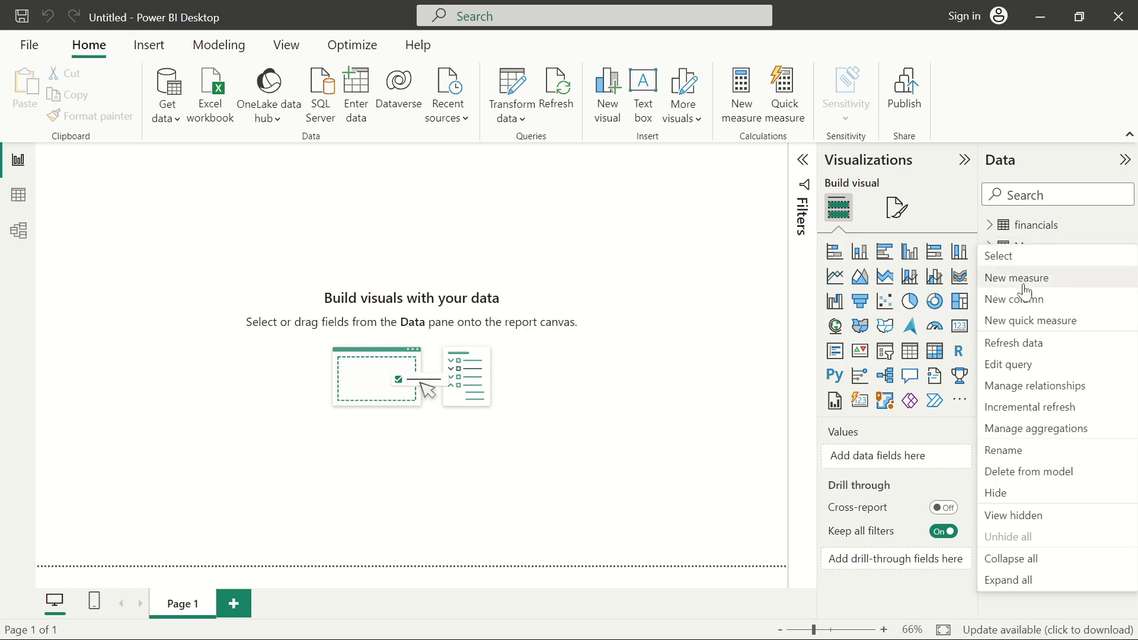
{"action": "left_click", "coordinate": [1053, 279]}
{"action": "key", "text": "BackSpace"}
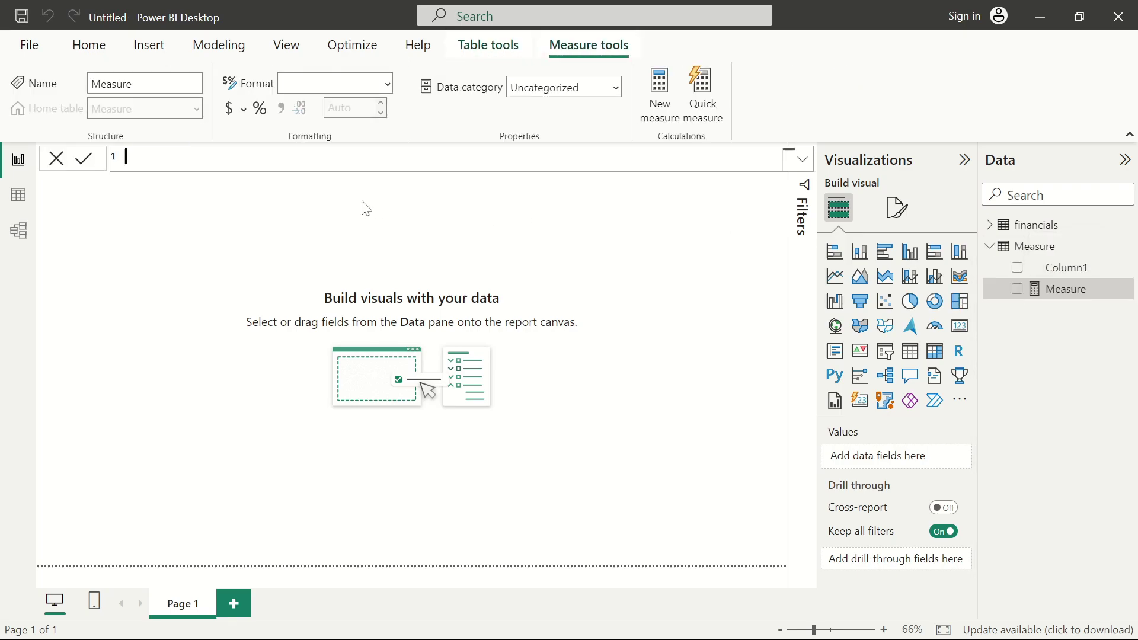
{"action": "type", "text": "Sales = SUM(financials[ "}
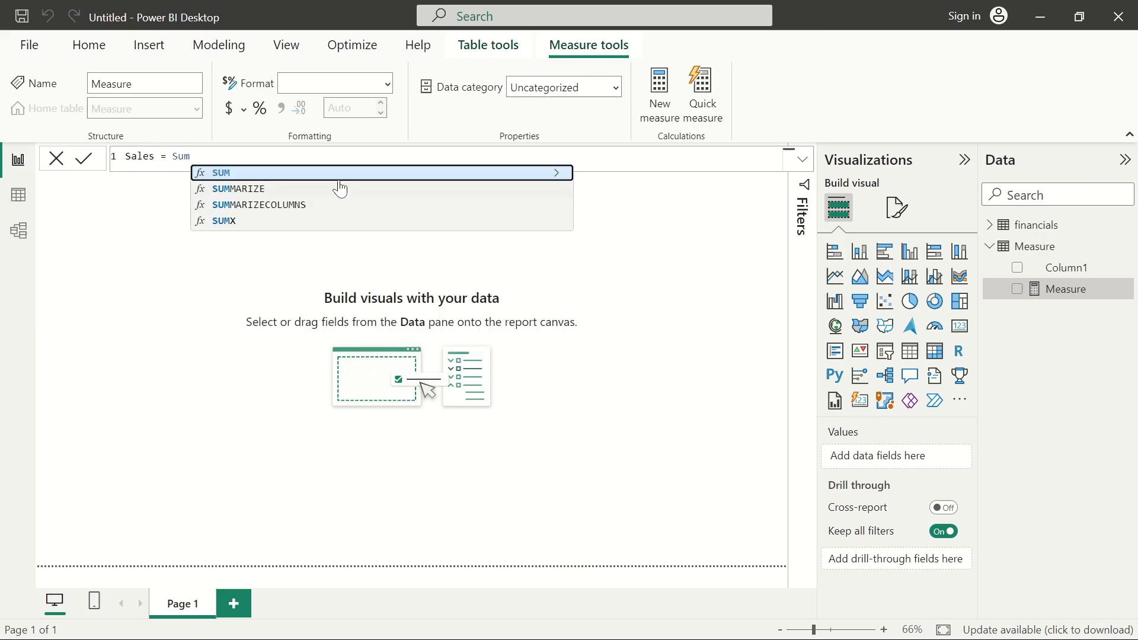
{"action": "type", "text": "Sale"}
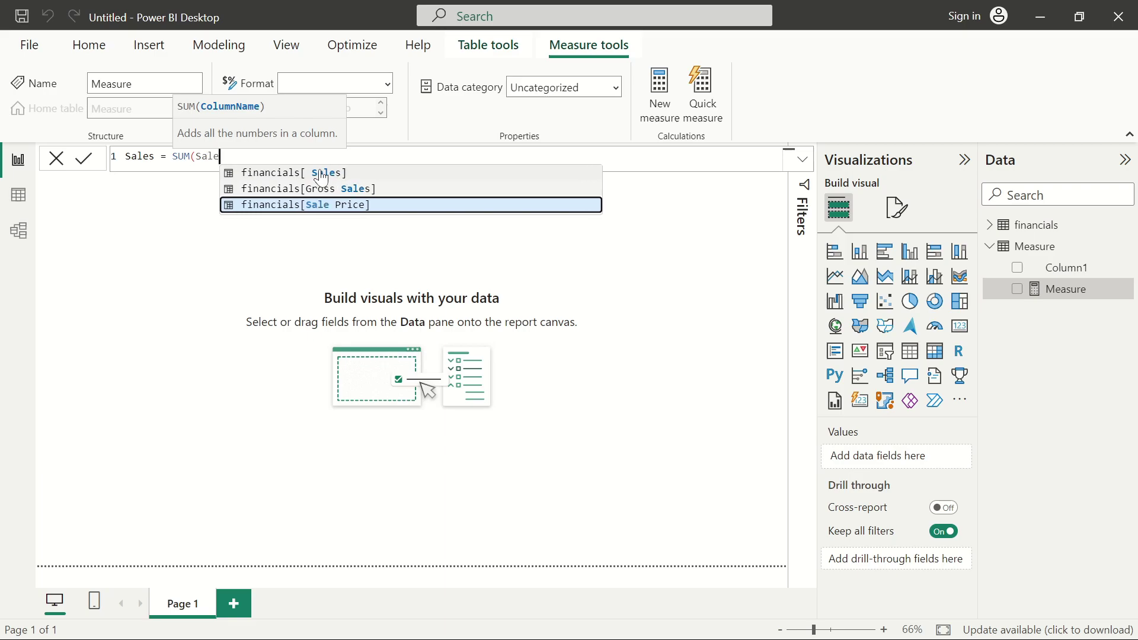
{"action": "left_click", "coordinate": [348, 178]}
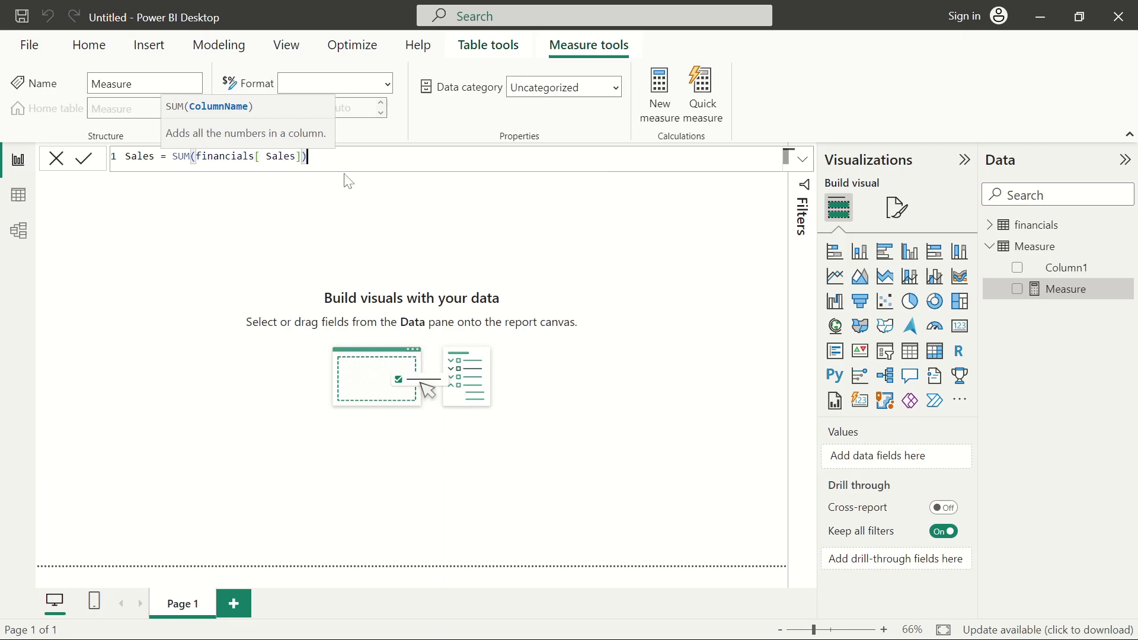
{"action": "type", "text": ")"}
{"action": "key", "text": "Return"}
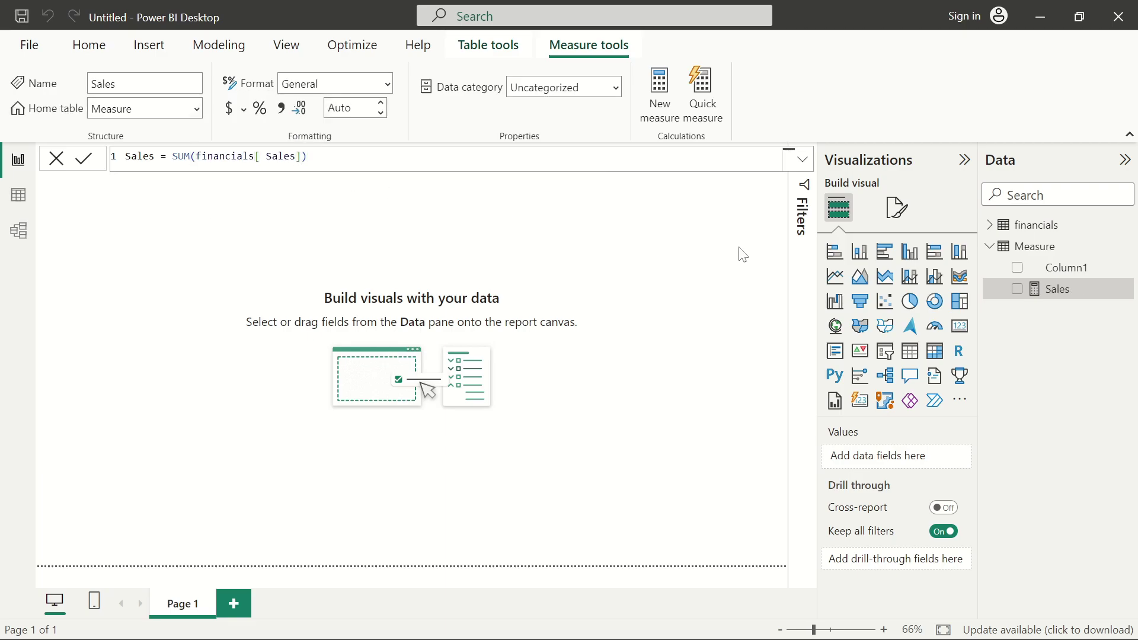
Delete the placeholder Column1 from the Measure table
{"action": "left_click", "coordinate": [1125, 289]}
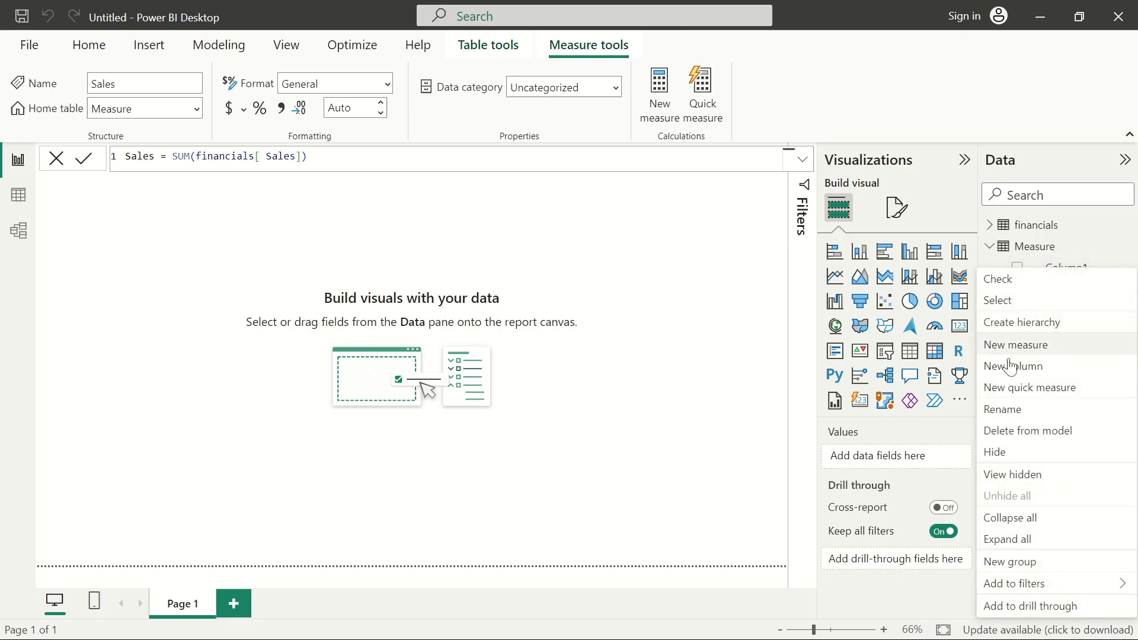
{"action": "left_click", "coordinate": [1012, 442]}
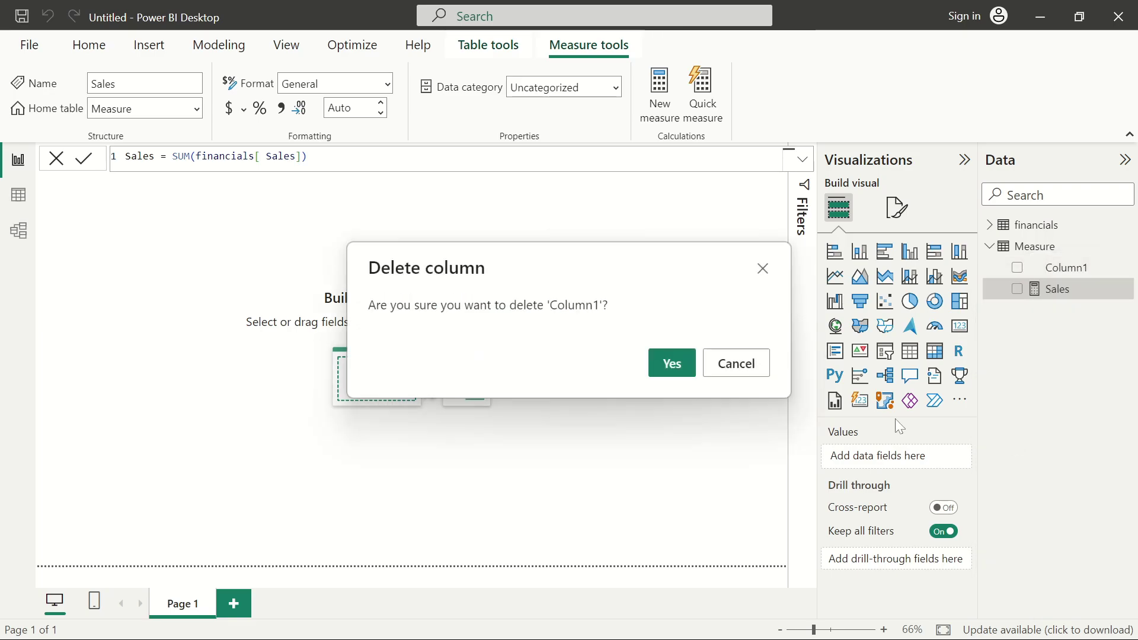
{"action": "left_click", "coordinate": [671, 363]}
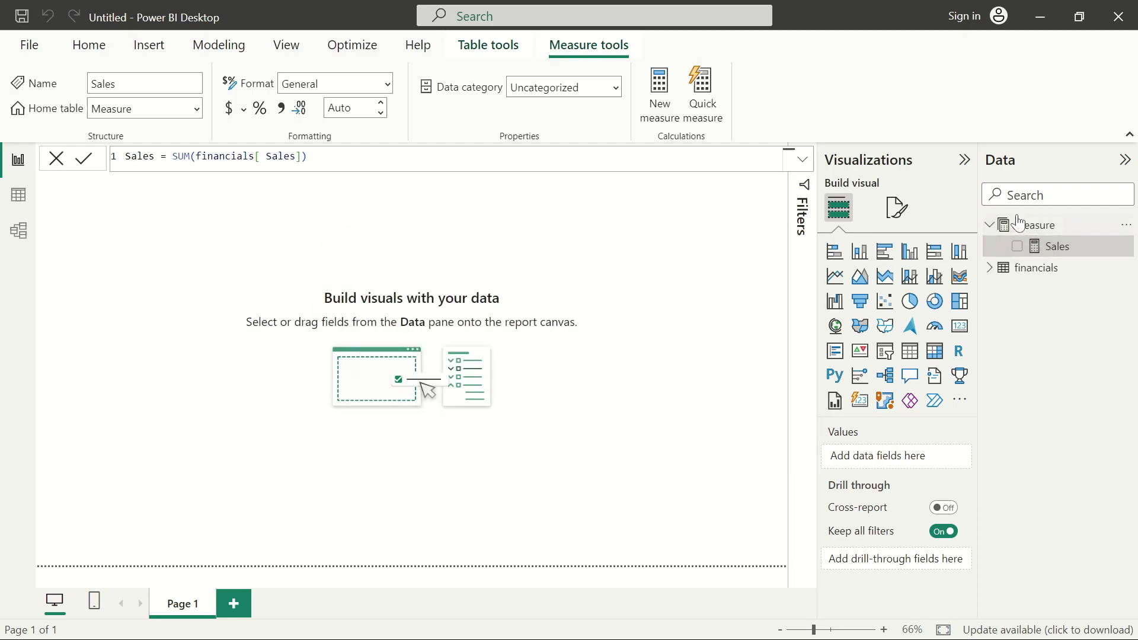
Add the measure Profit = SUM(financials[Profit]) to the Measure table
{"action": "left_click", "coordinate": [1126, 226]}
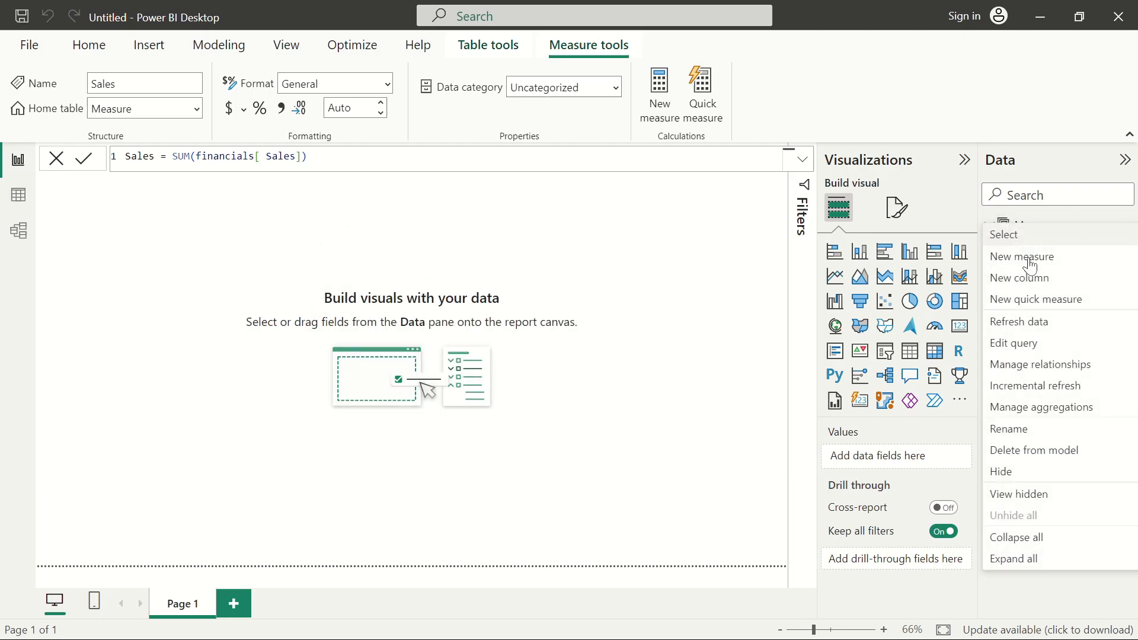
{"action": "left_click", "coordinate": [1068, 259]}
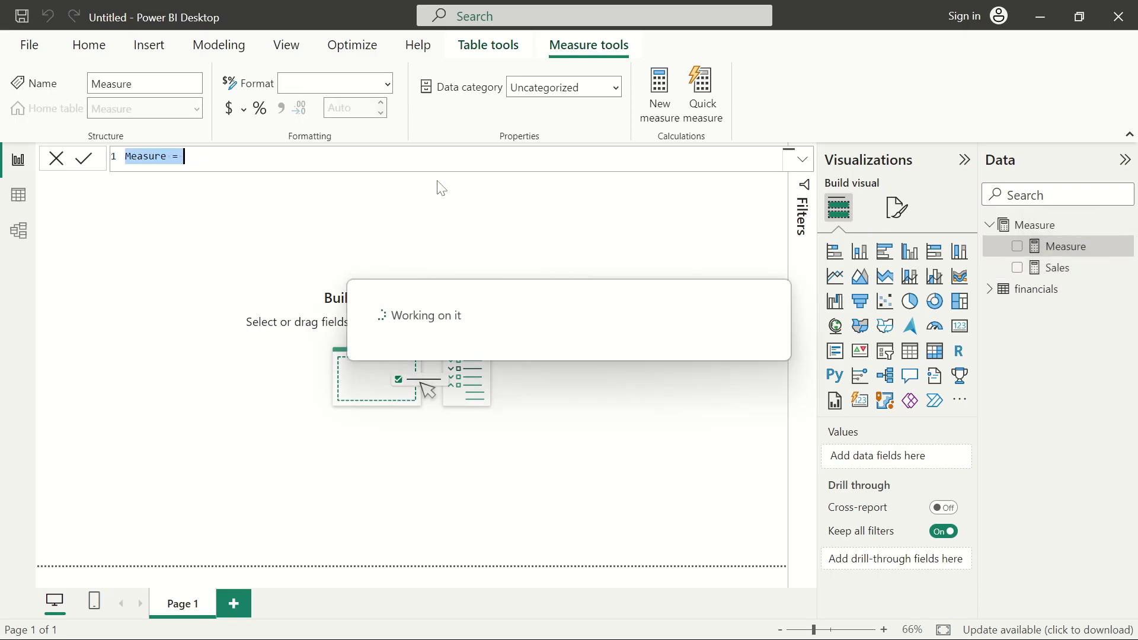
{"action": "type", "text": "Pro"}
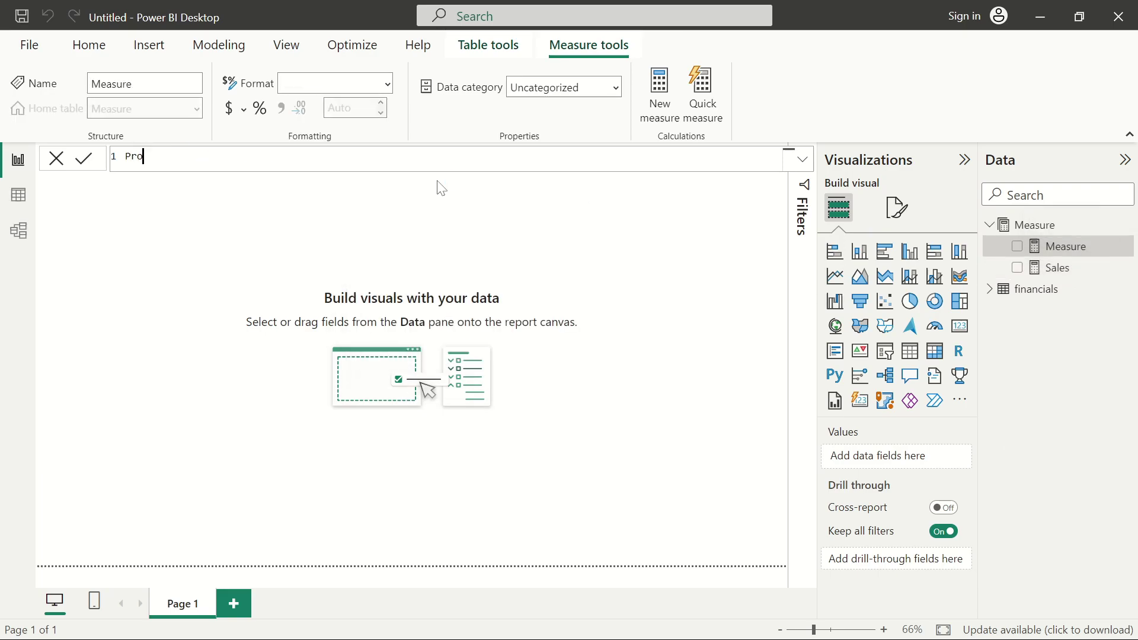
{"action": "key", "text": "Left"}
{"action": "type", "text": "fit = Sum"}
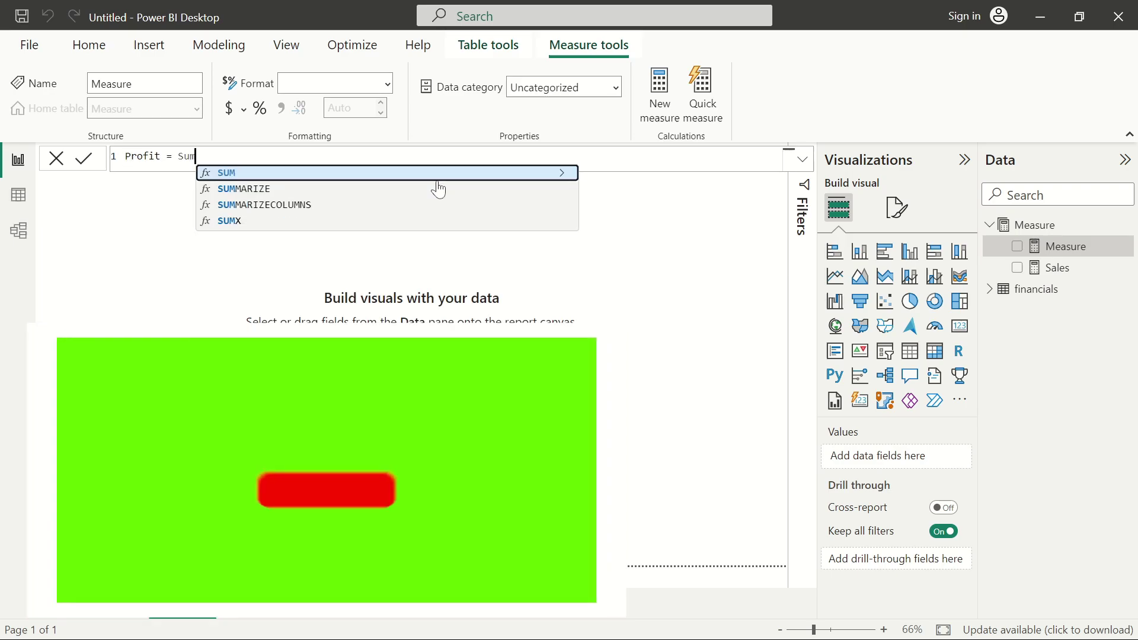
{"action": "type", "text": "(Prof"}
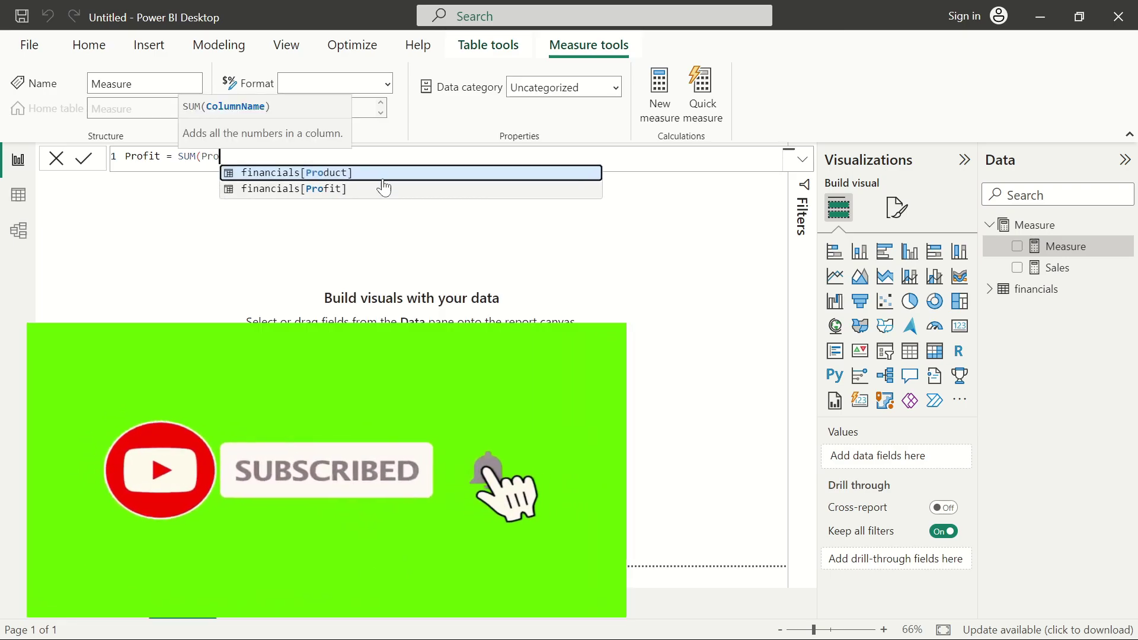
{"action": "left_click", "coordinate": [383, 180]}
{"action": "type", "text": ")"}
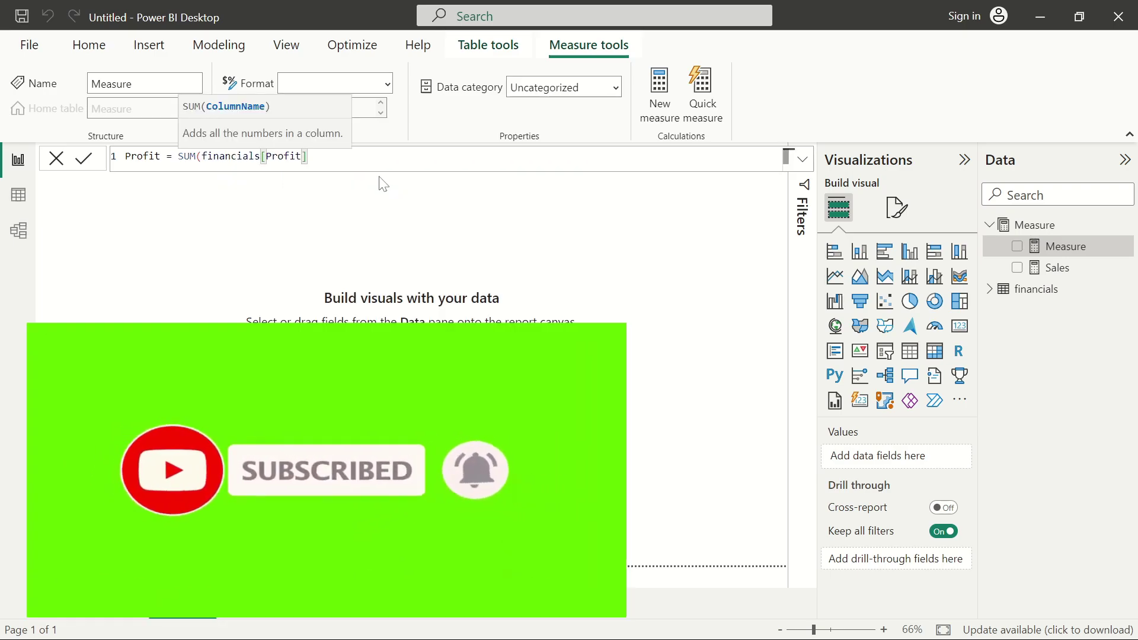
{"action": "key", "text": "Return"}
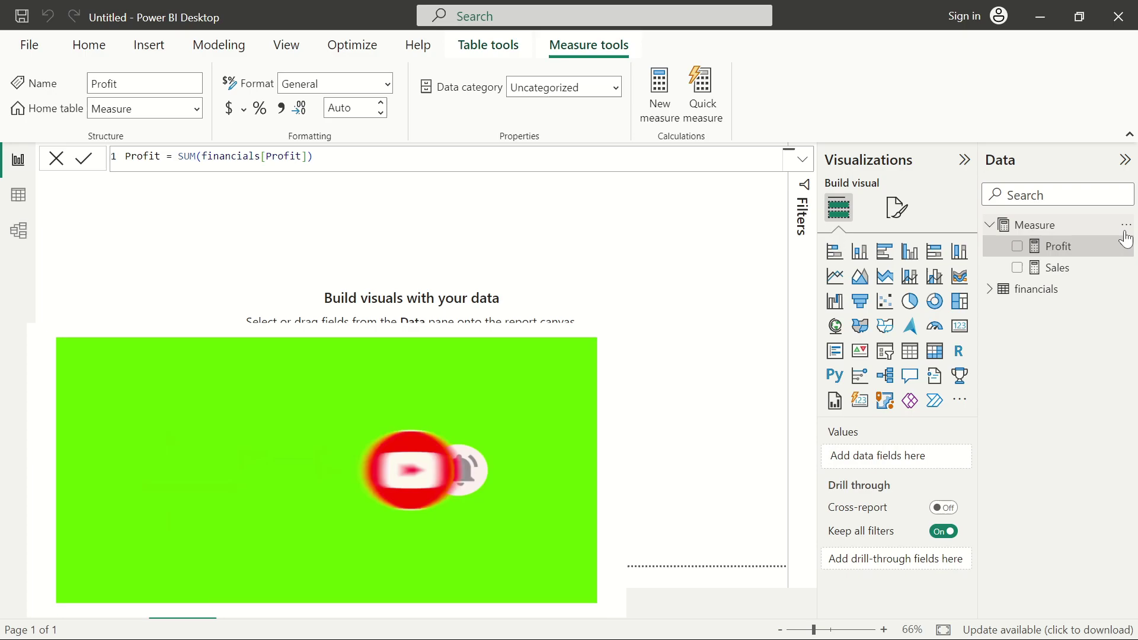
Add the measure Discount = SUM(financials[Discounts]) to the Measure table
{"action": "left_click", "coordinate": [1126, 228]}
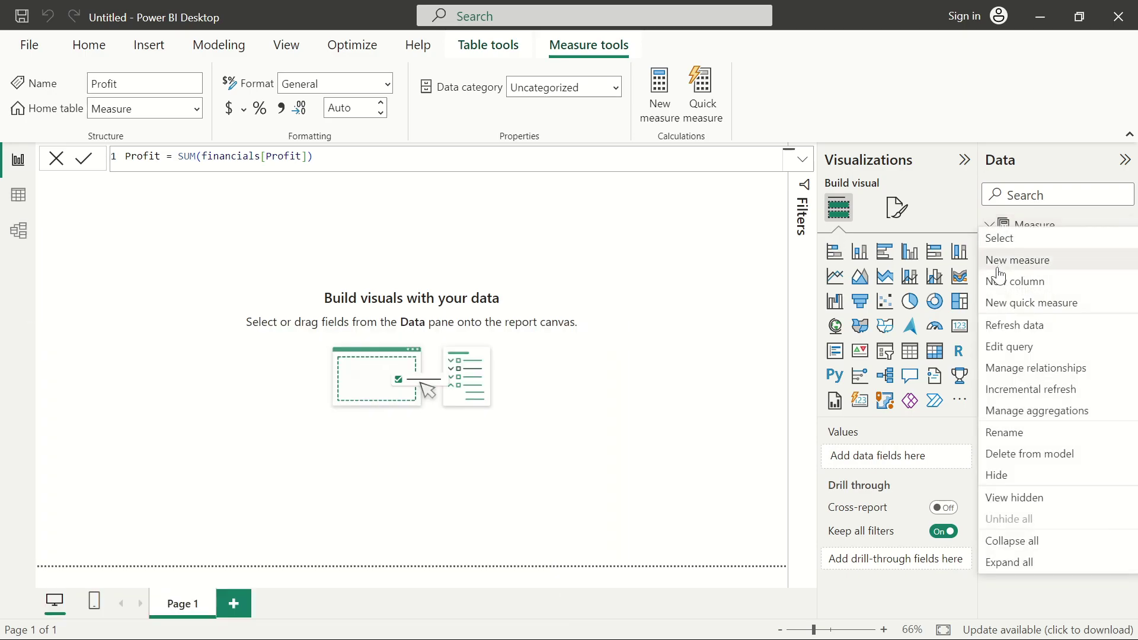
{"action": "left_click", "coordinate": [1002, 274]}
{"action": "key", "text": "BackSpace"}
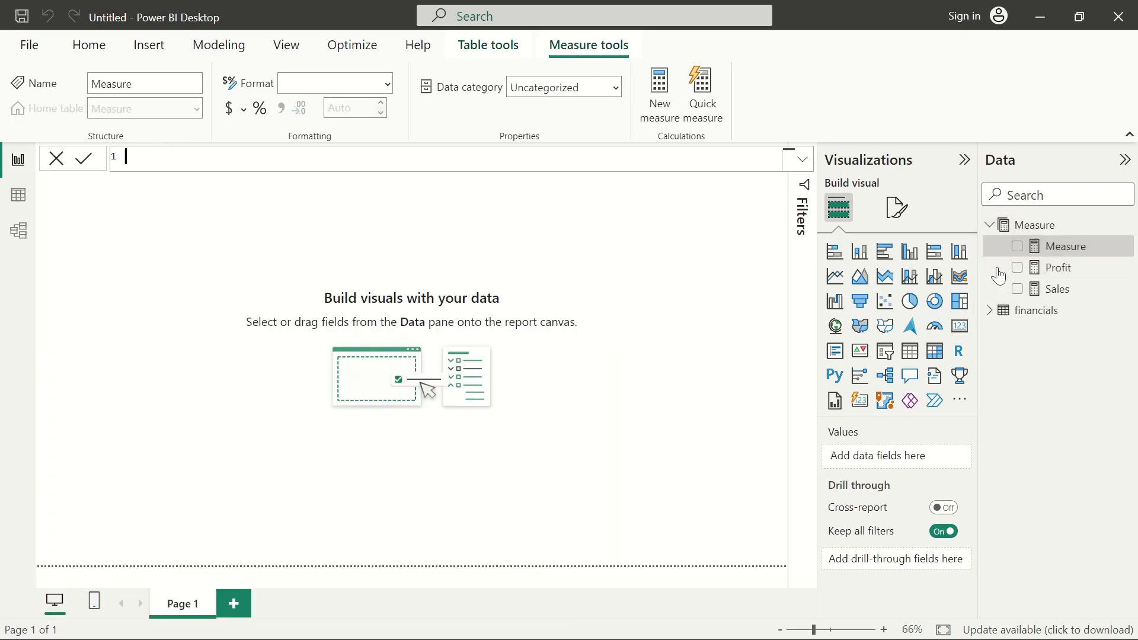
{"action": "type", "text": "Discount = Sum"}
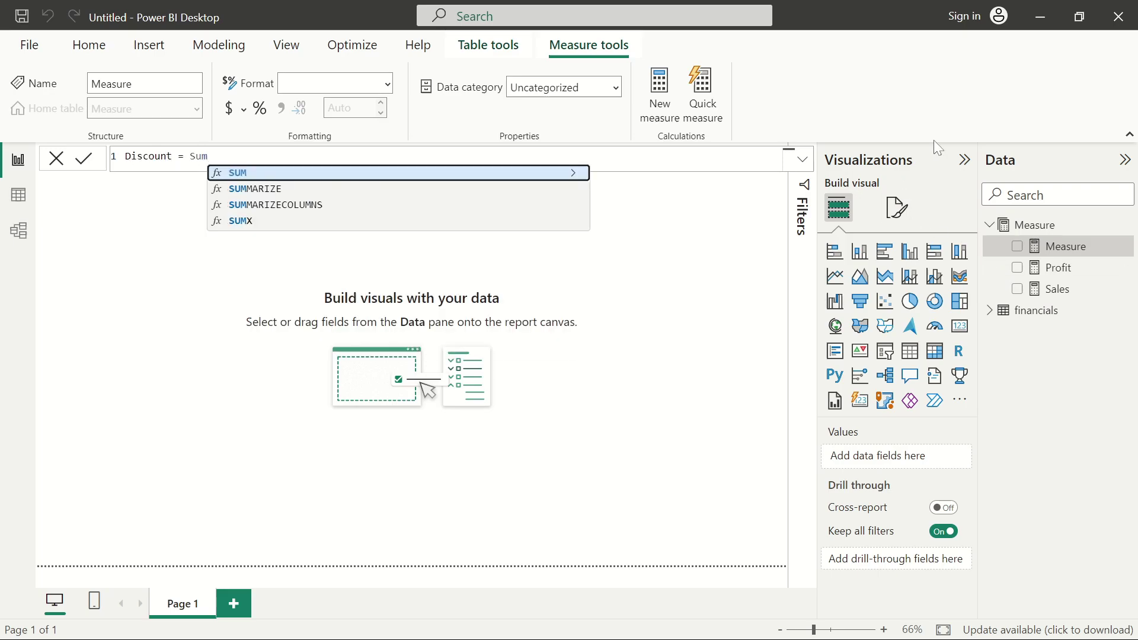
{"action": "key", "text": "Tab"}
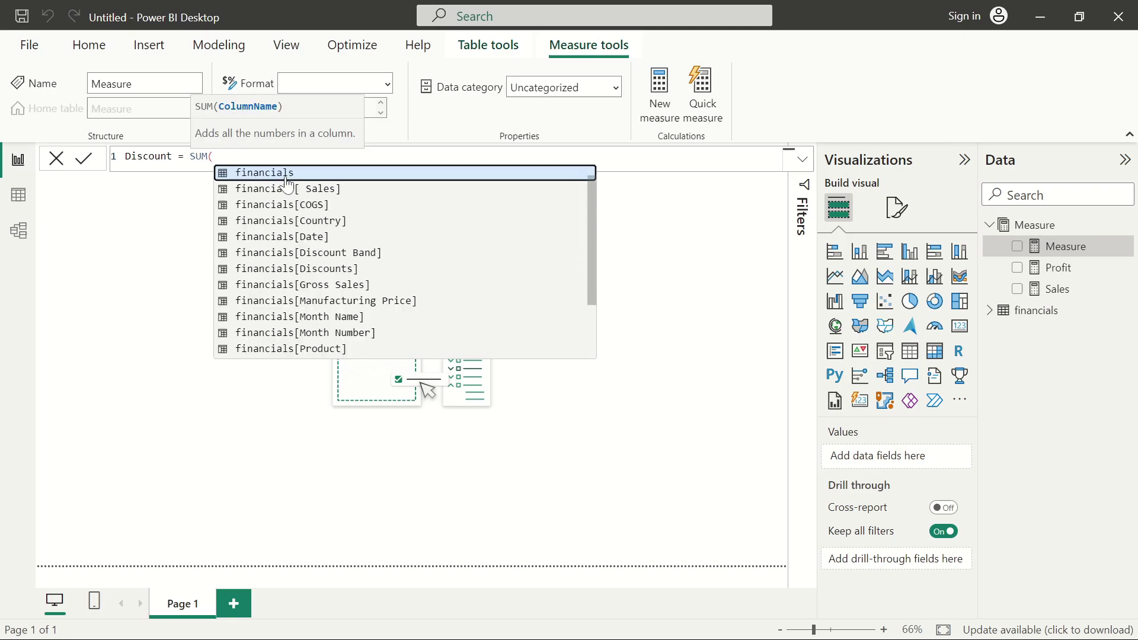
{"action": "type", "text": "Dis"}
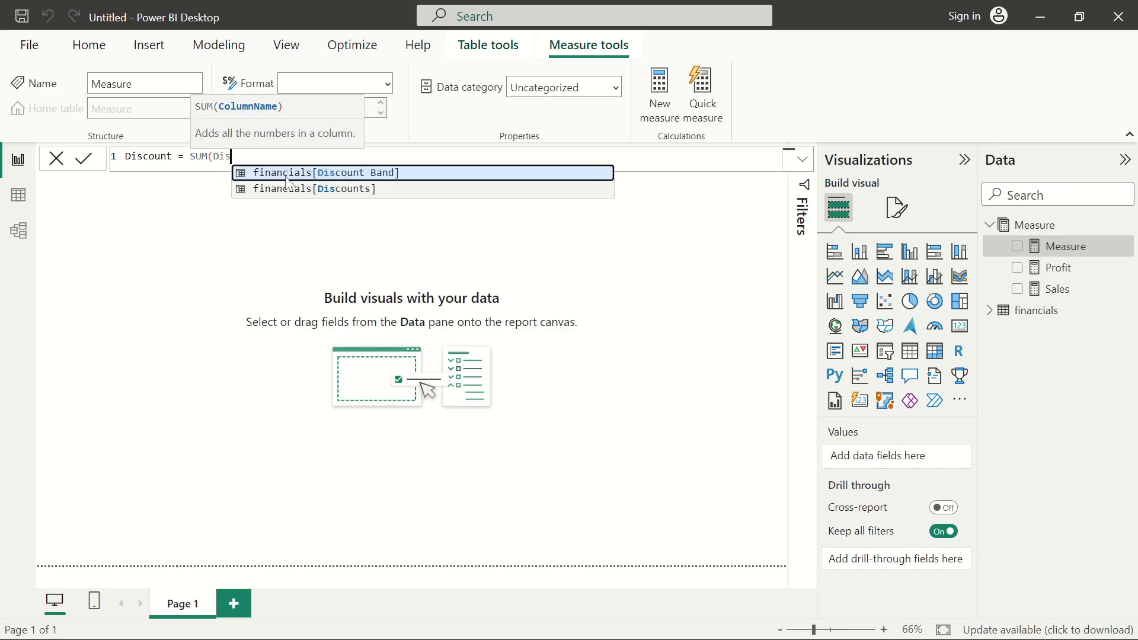
{"action": "left_click", "coordinate": [355, 189]}
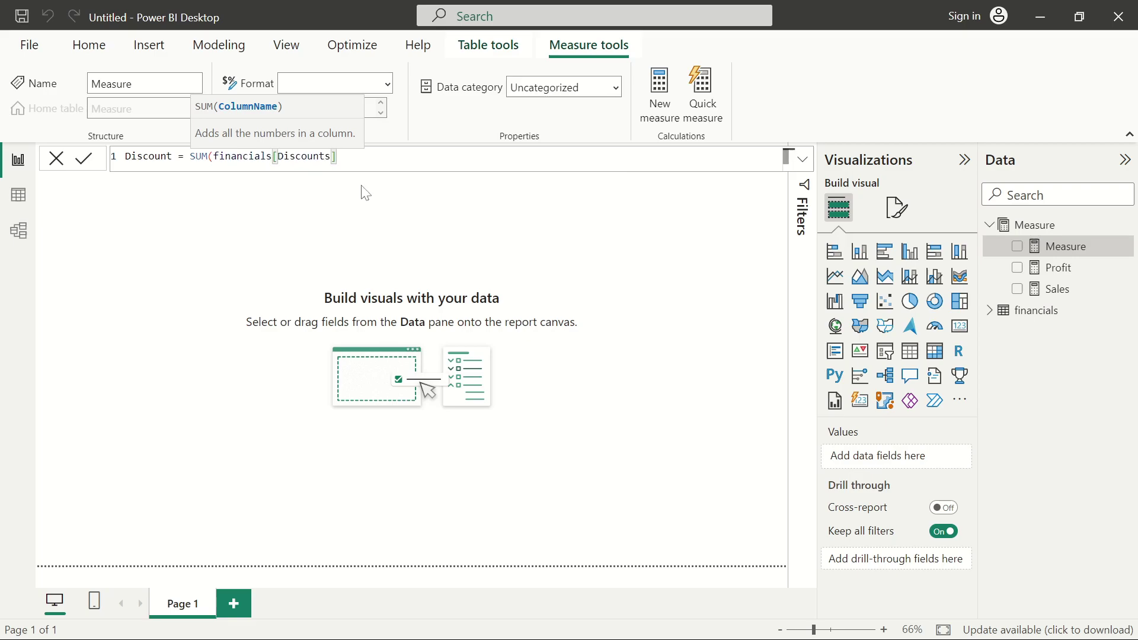
{"action": "type", "text": ")"}
{"action": "key", "text": "Return"}
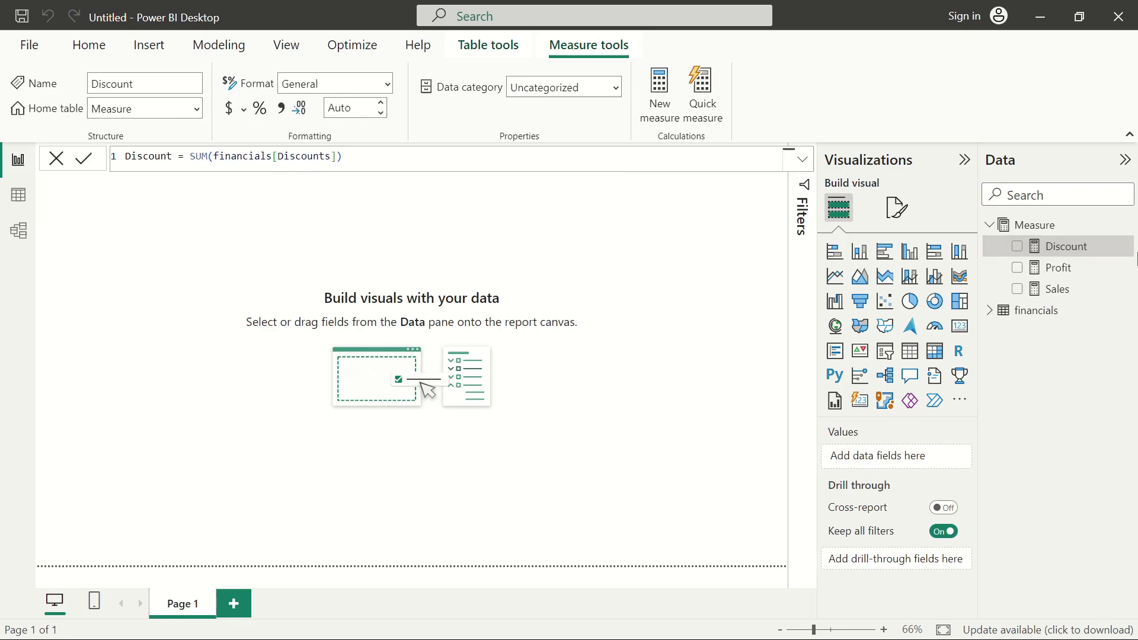
Add Gross Sales = SUM(financials[Gross Sales]) to the Measure table and close the formula bar
{"action": "left_click", "coordinate": [1126, 224]}
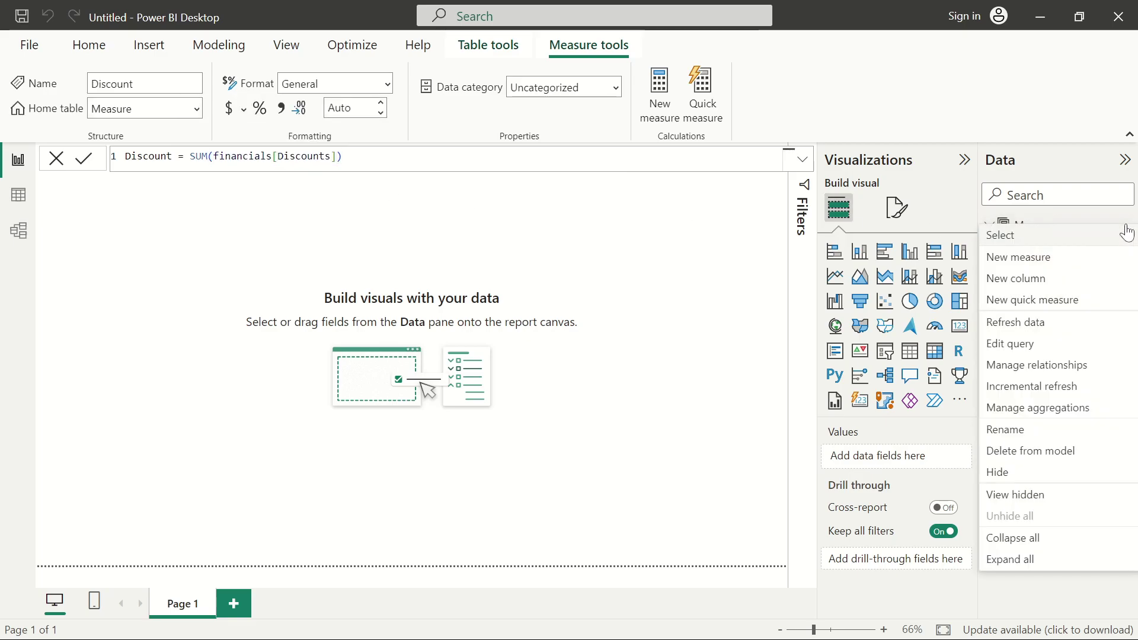
{"action": "left_click", "coordinate": [1023, 259]}
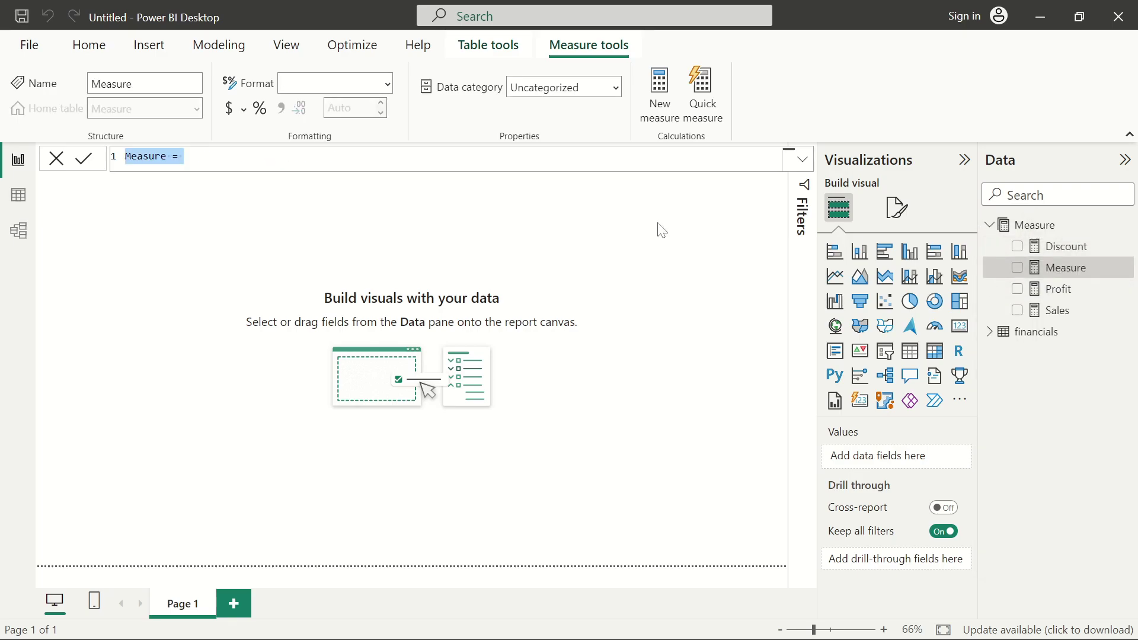
{"action": "key", "text": "BackSpace"}
{"action": "type", "text": "Gross Sal"}
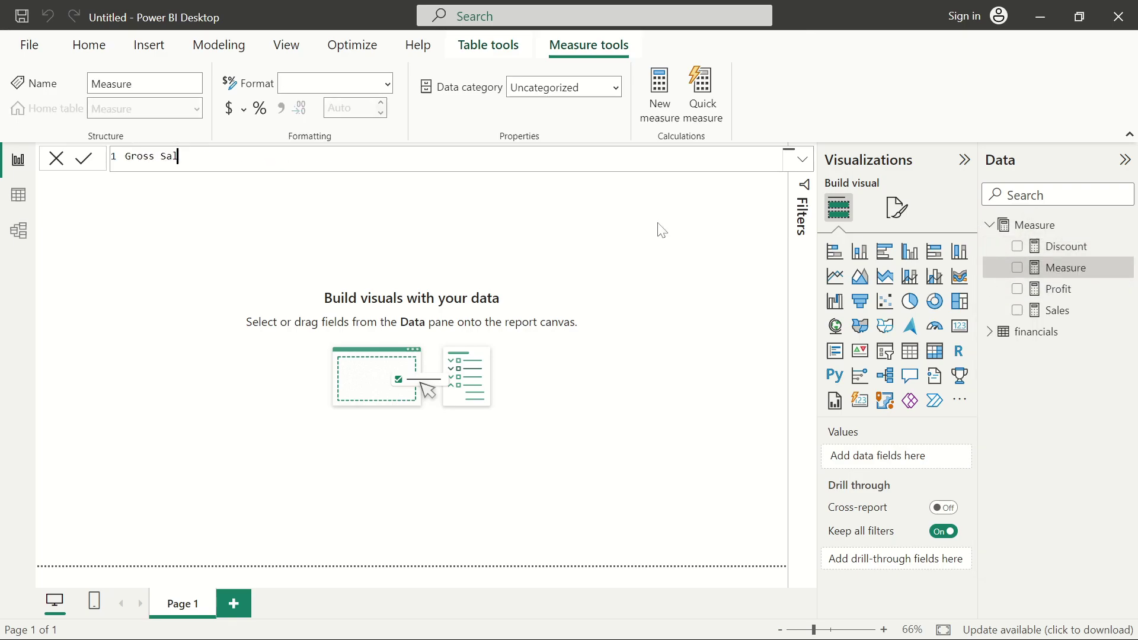
{"action": "type", "text": "es = Sum"}
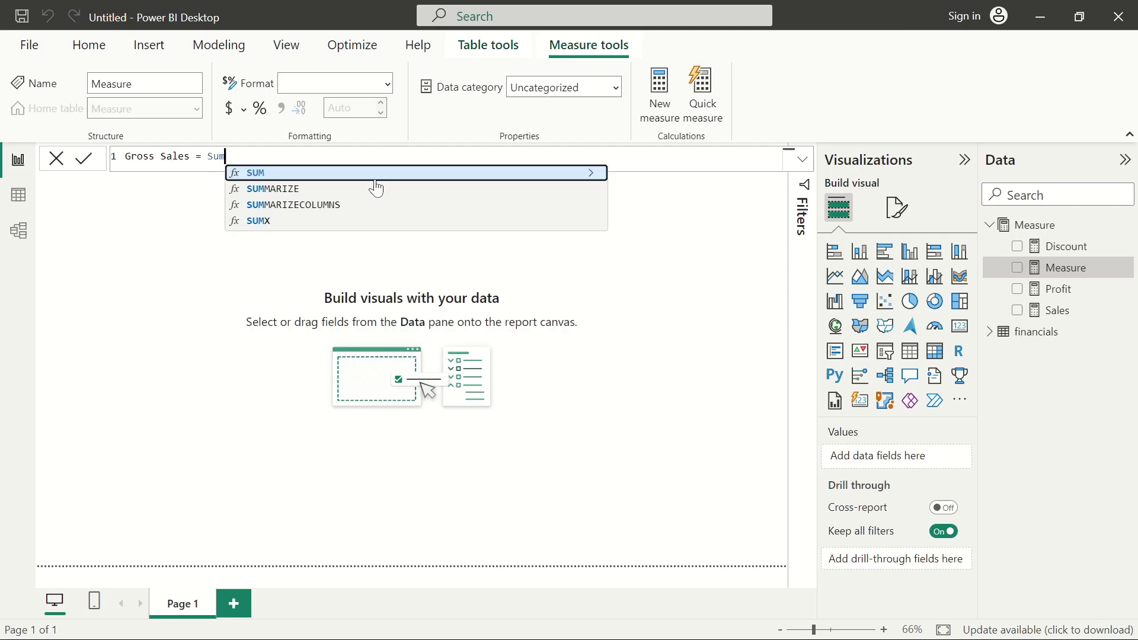
{"action": "type", "text": "(Gross"}
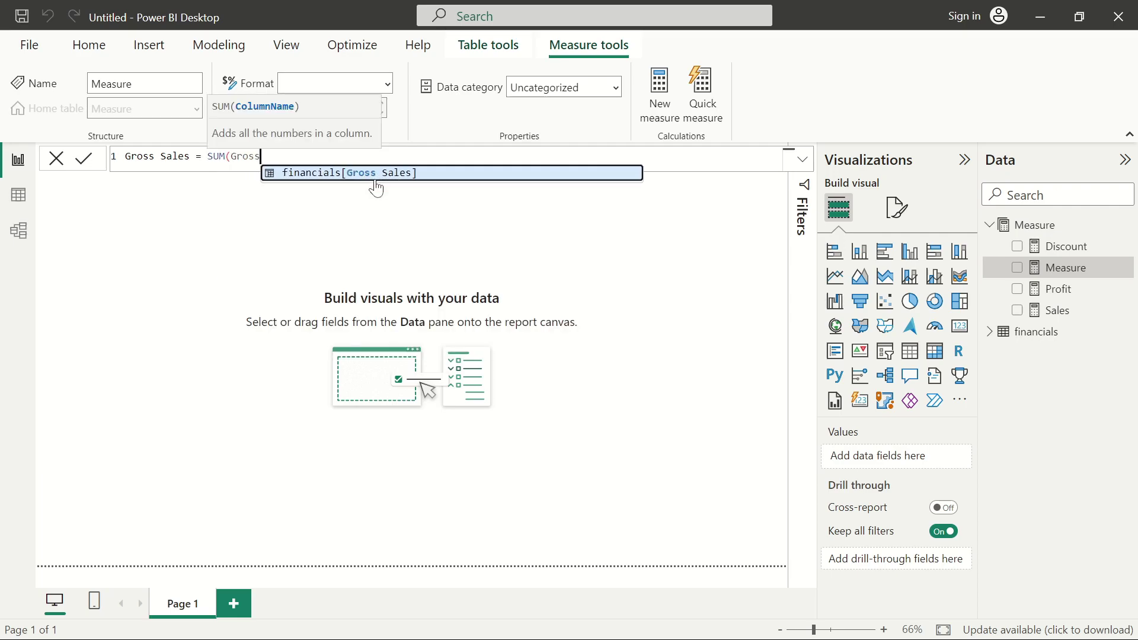
{"action": "left_click", "coordinate": [397, 174]}
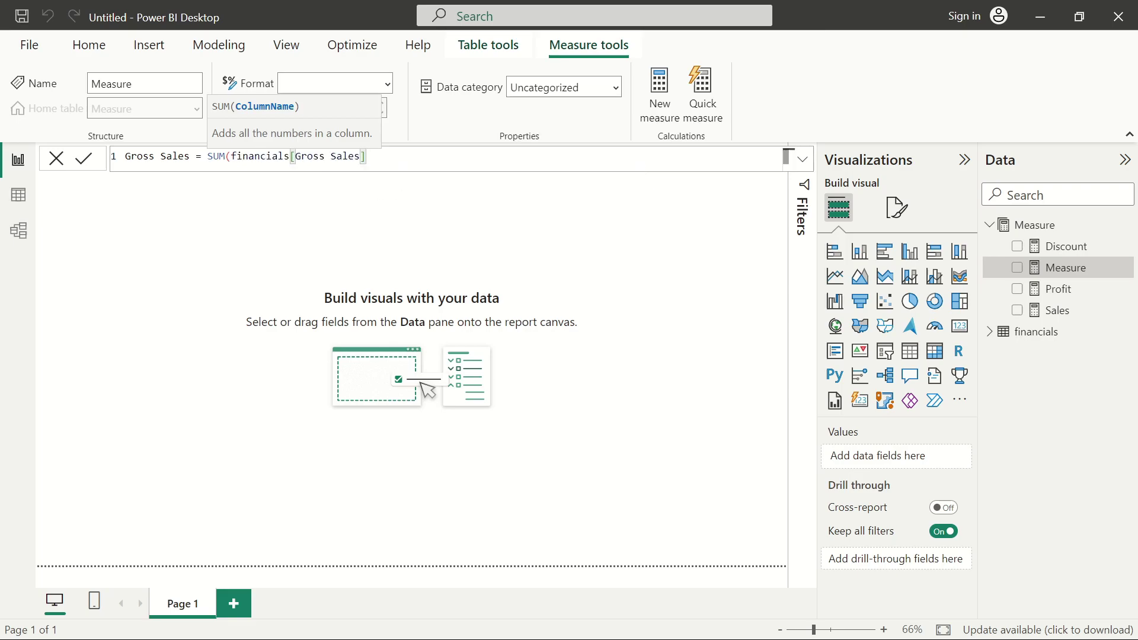
{"action": "type", "text": ")"}
{"action": "key", "text": "Return"}
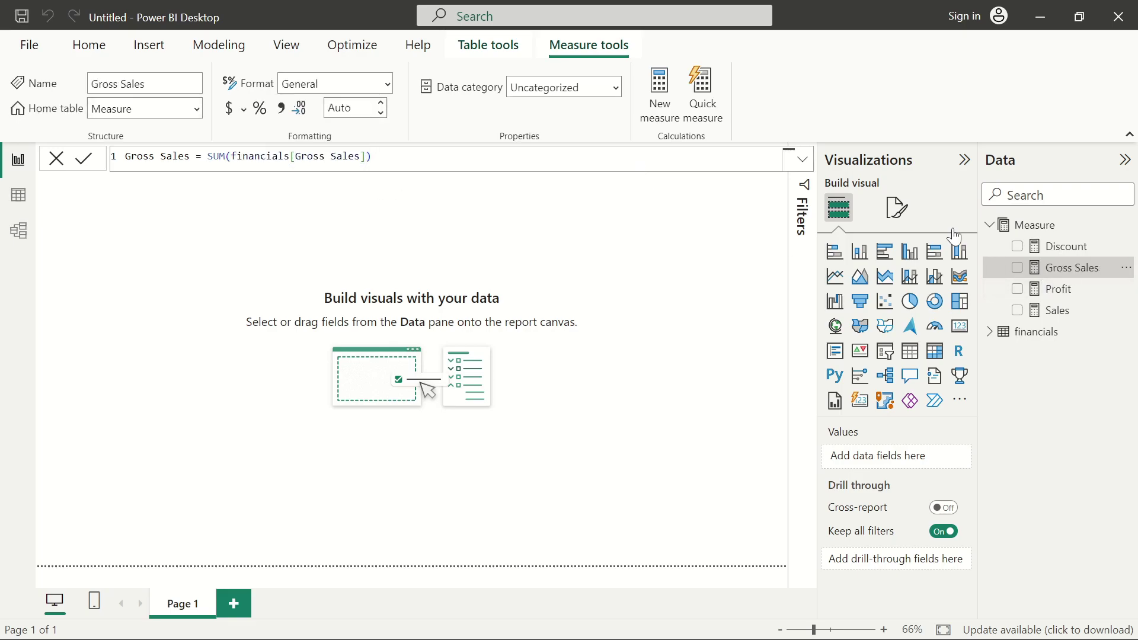
{"action": "left_click", "coordinate": [56, 158]}
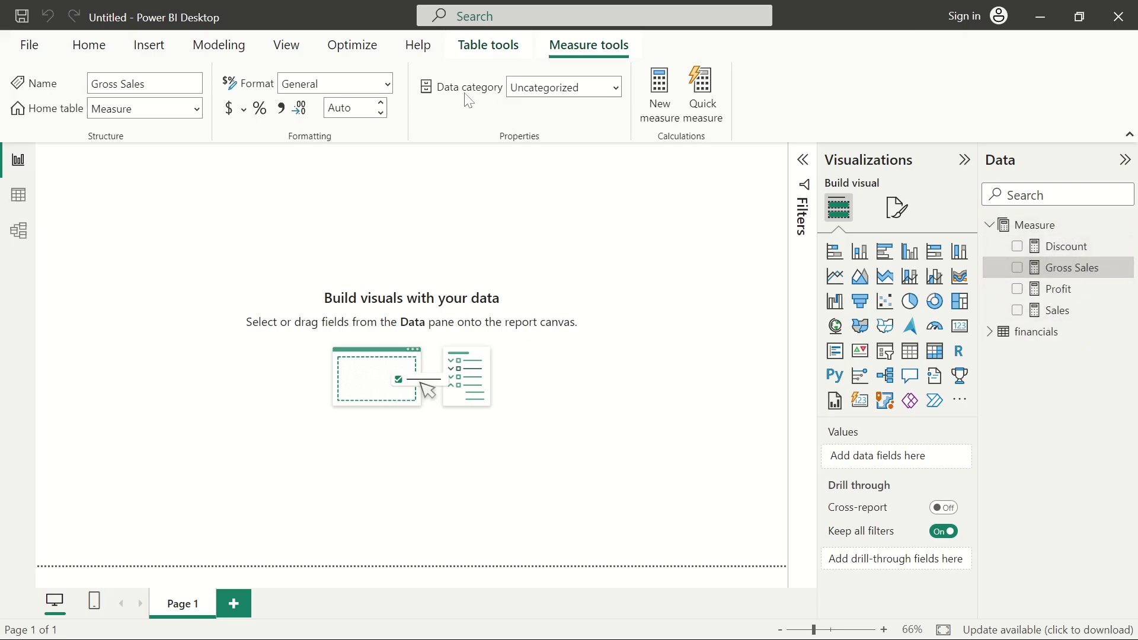
Create a Fields parameter holding Sales, Profit, Discount and Gross Sales, in that order, with a slicer
{"action": "left_click", "coordinate": [244, 49]}
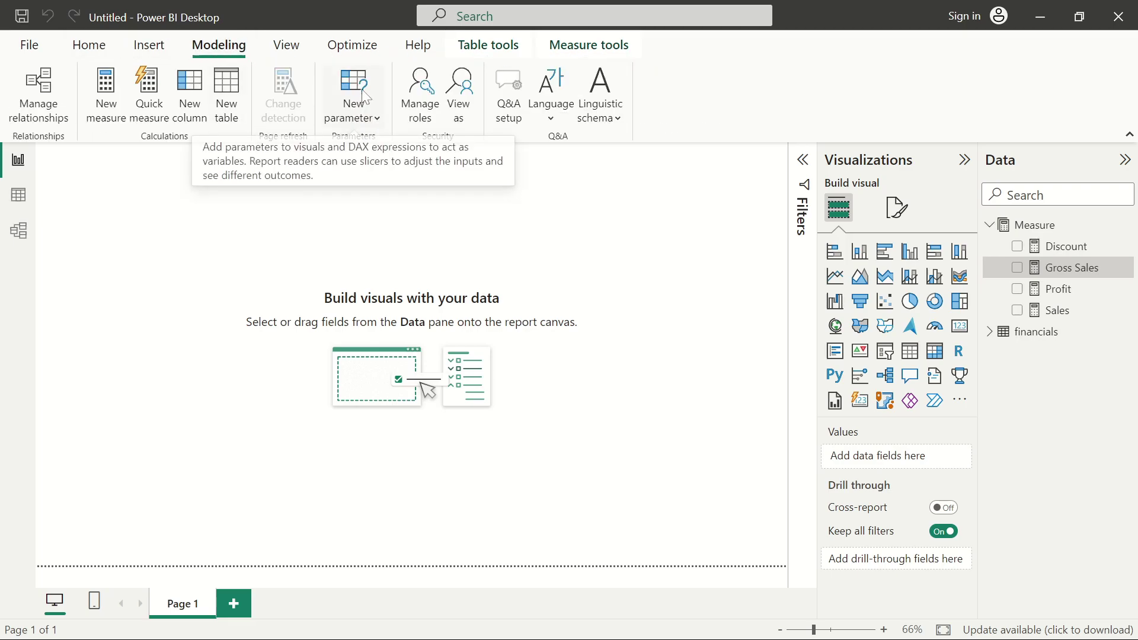
{"action": "left_click", "coordinate": [377, 115]}
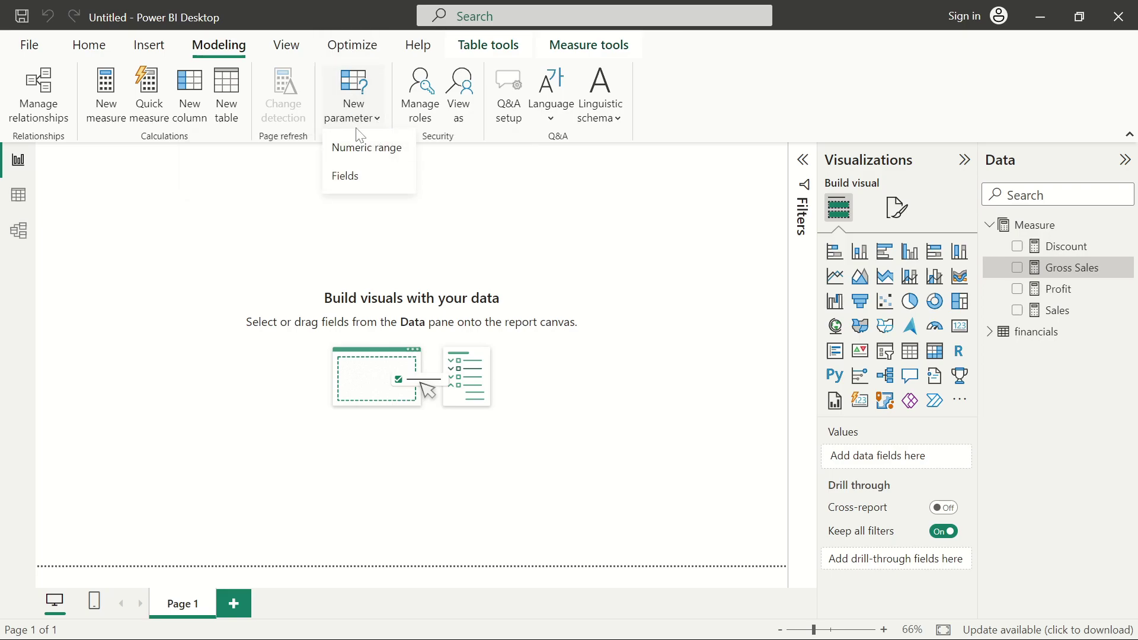
{"action": "left_click", "coordinate": [362, 177]}
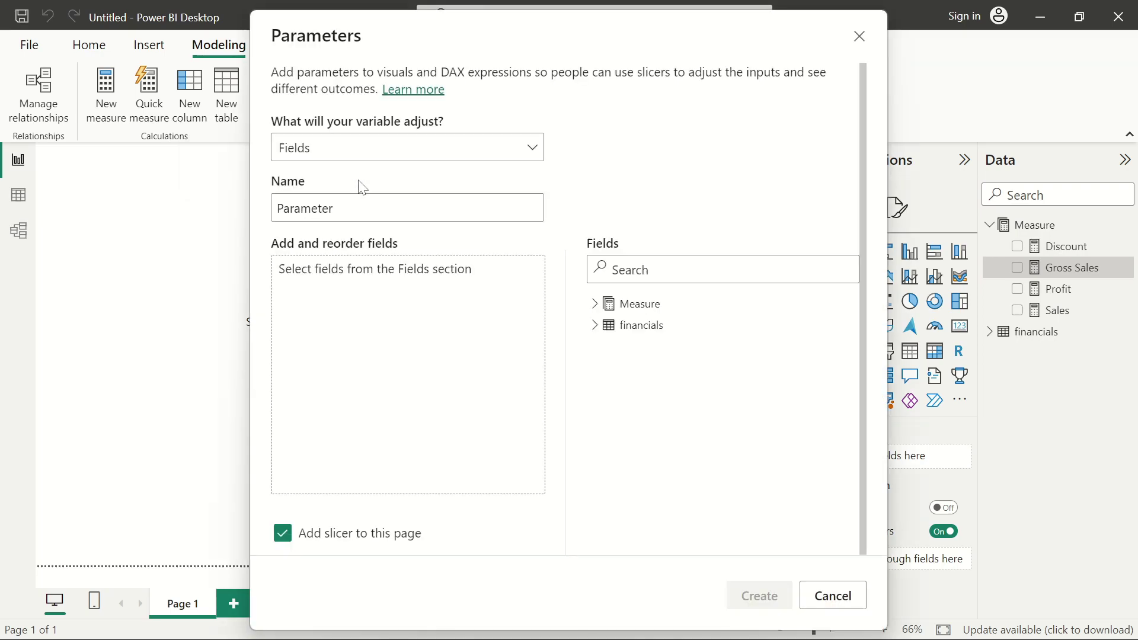
{"action": "left_click", "coordinate": [597, 306]}
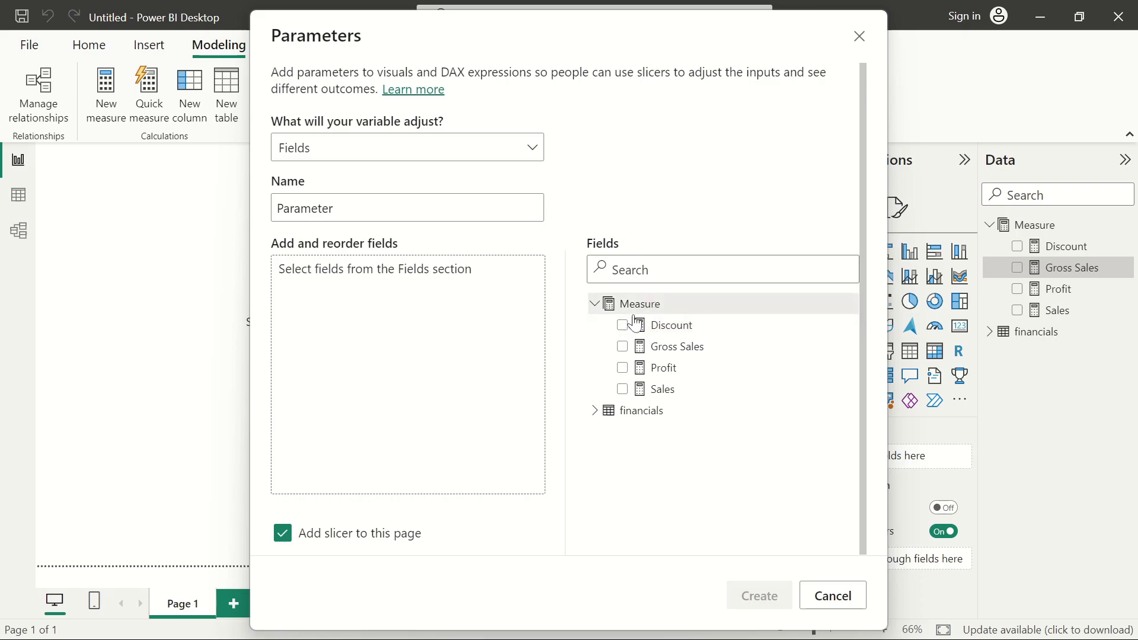
{"action": "left_click_drag", "start_coordinate": [673, 391], "coordinate": [474, 385]}
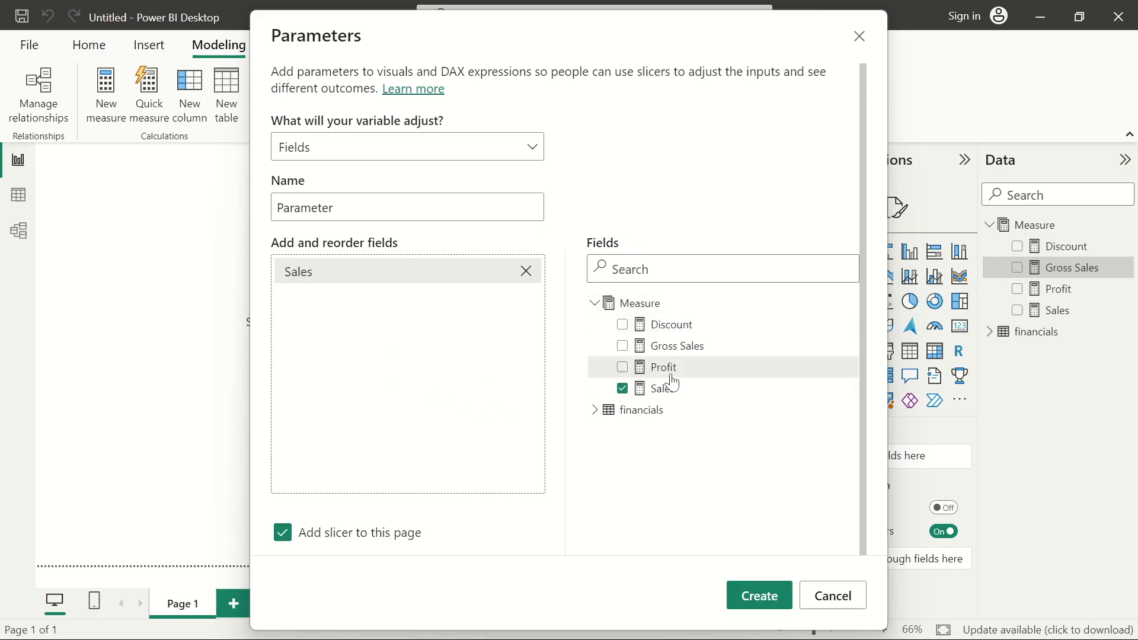
{"action": "left_click_drag", "start_coordinate": [664, 369], "coordinate": [356, 302]}
{"action": "left_click_drag", "start_coordinate": [686, 329], "coordinate": [391, 347]}
{"action": "left_click_drag", "start_coordinate": [679, 360], "coordinate": [322, 390]}
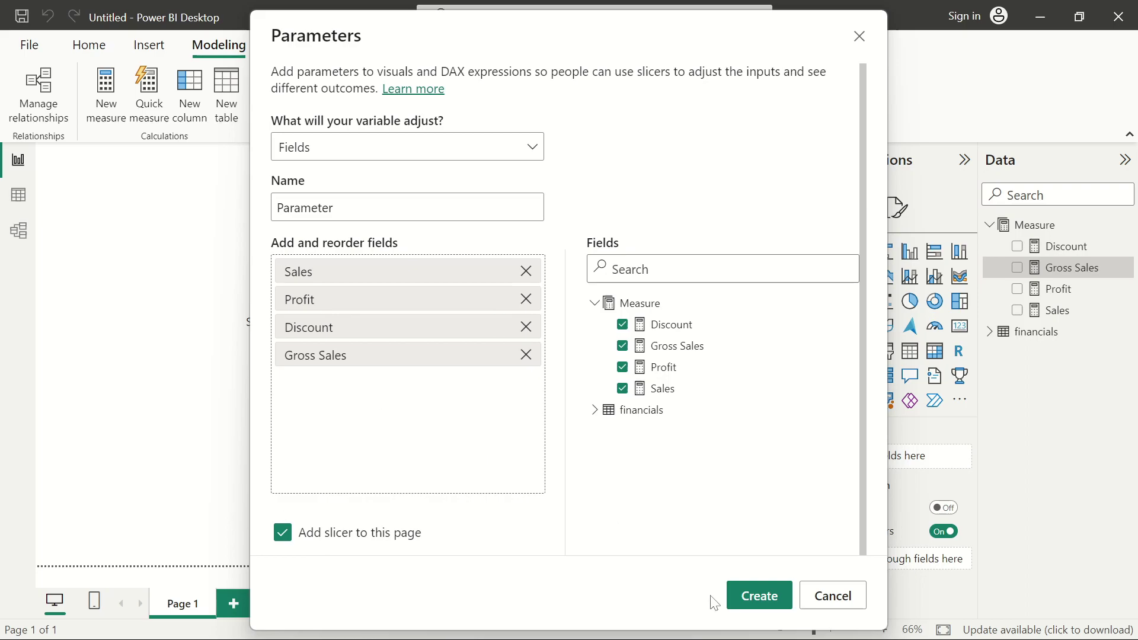
{"action": "left_click", "coordinate": [759, 599]}
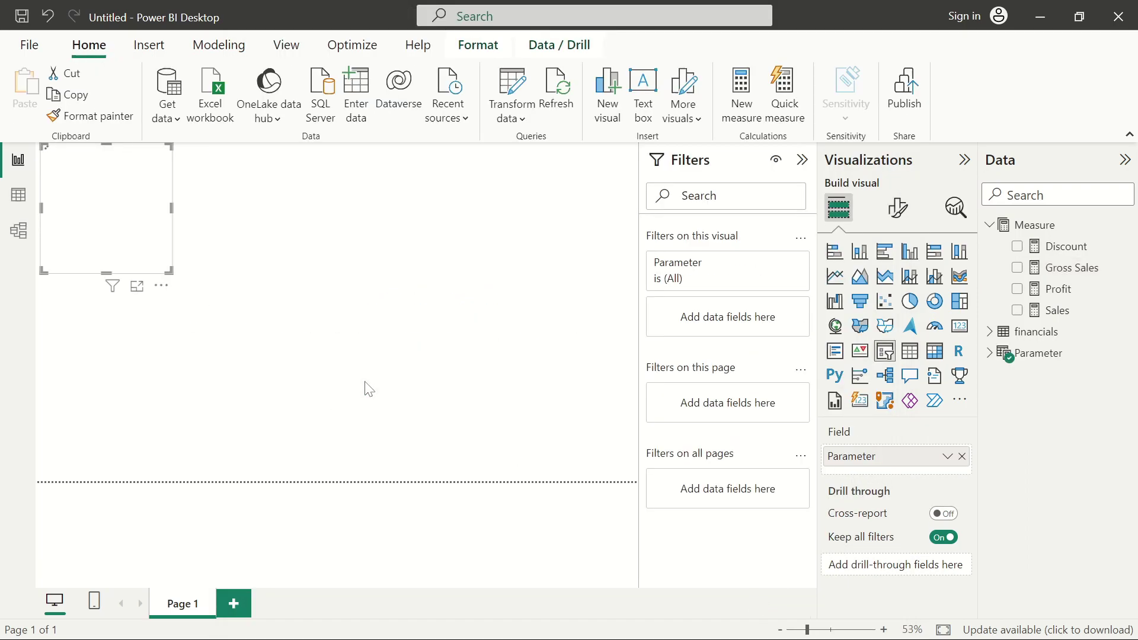
Hide the filters pane and inspect the Parameter table's defining formula
{"action": "left_click", "coordinate": [800, 162]}
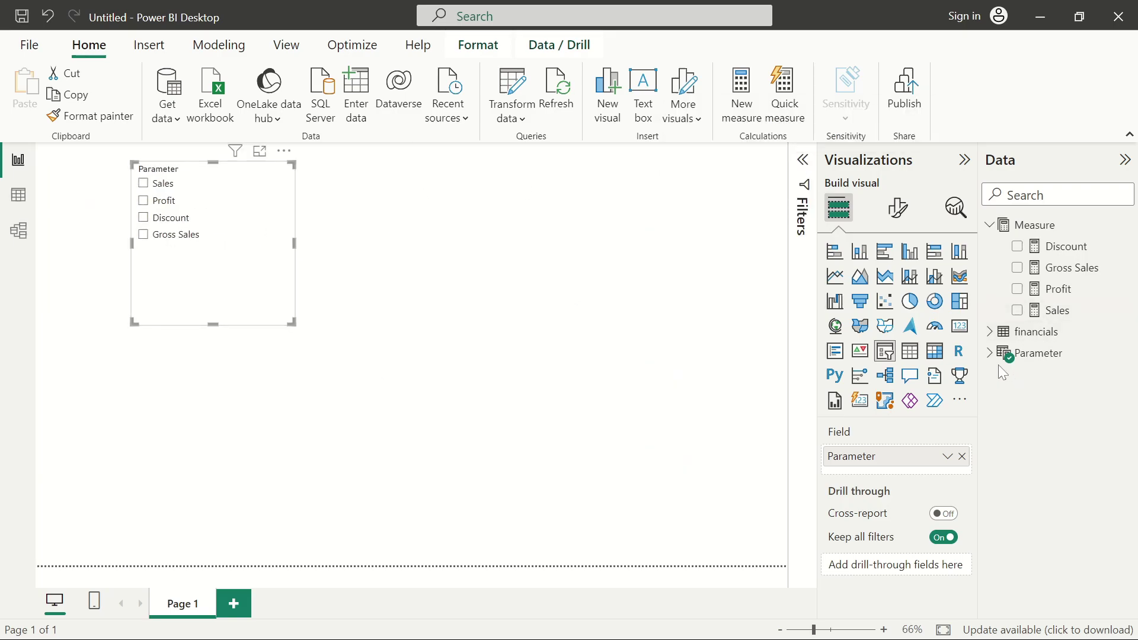
{"action": "left_click", "coordinate": [999, 358]}
{"action": "left_click", "coordinate": [991, 353]}
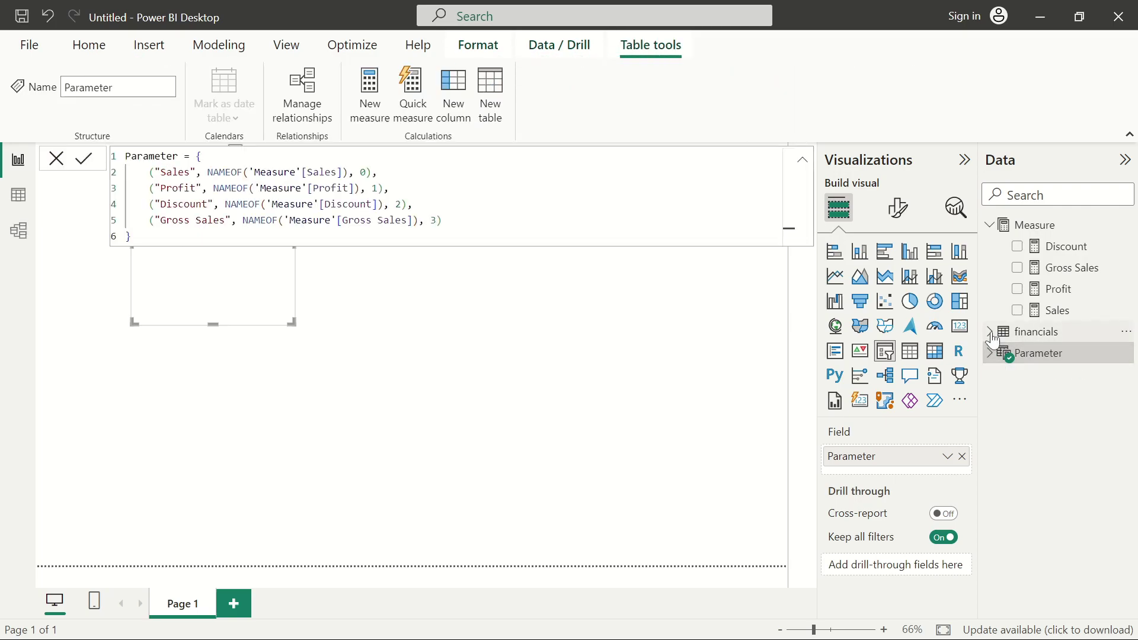
{"action": "left_click", "coordinate": [991, 332]}
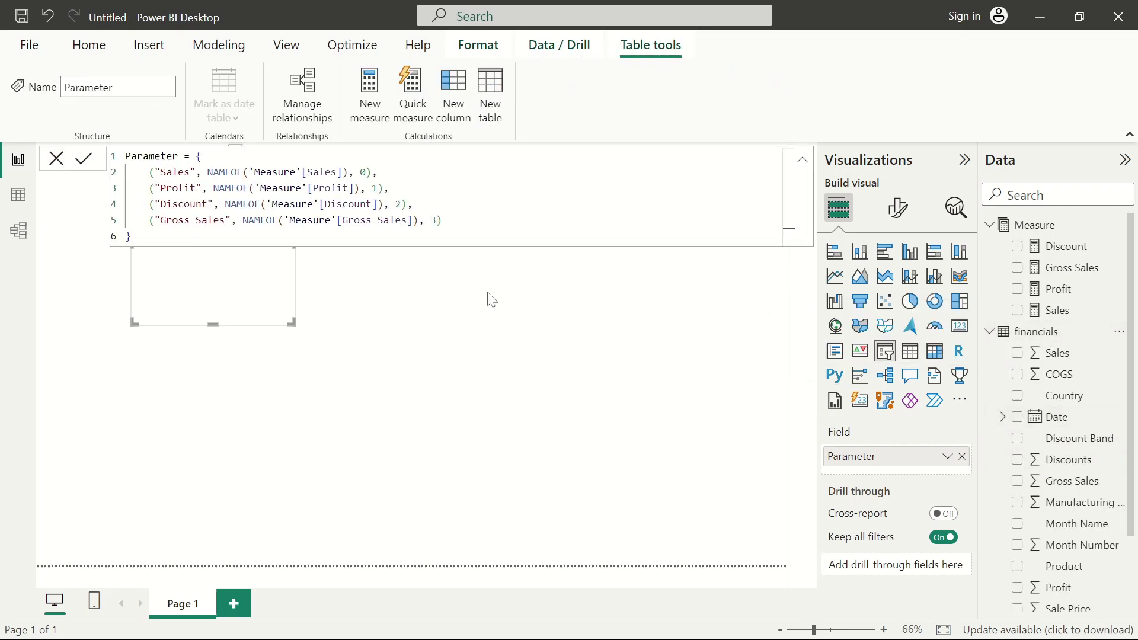
{"action": "left_click", "coordinate": [57, 158]}
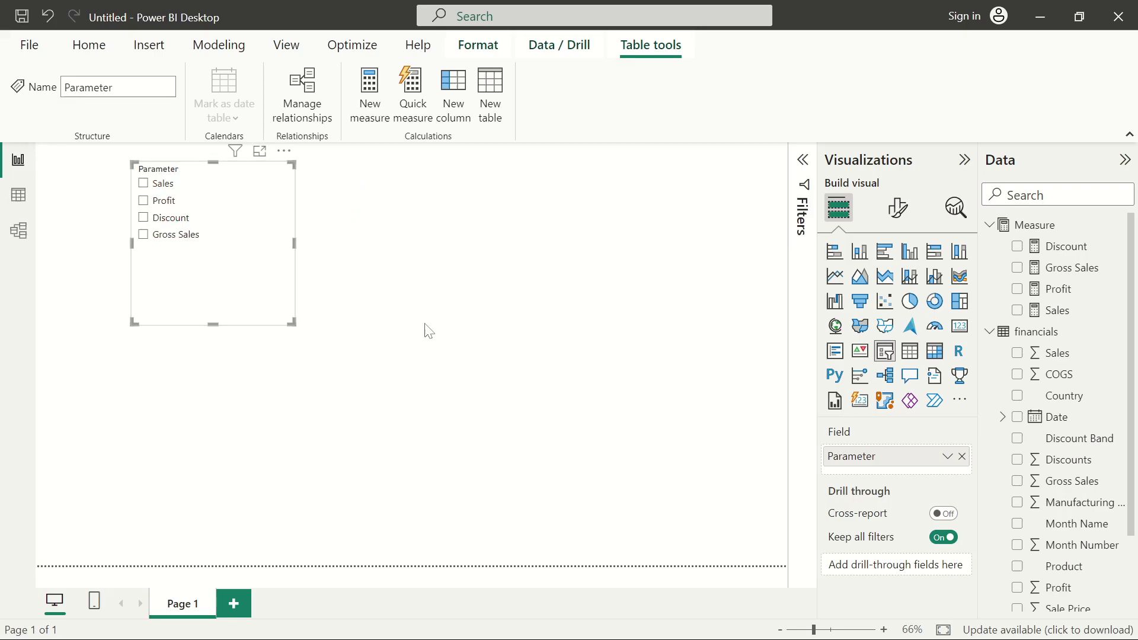
Widen the Parameter slicer, set its style to Tile, and shrink it to one row
{"action": "left_click_drag", "start_coordinate": [333, 246], "coordinate": [764, 240]}
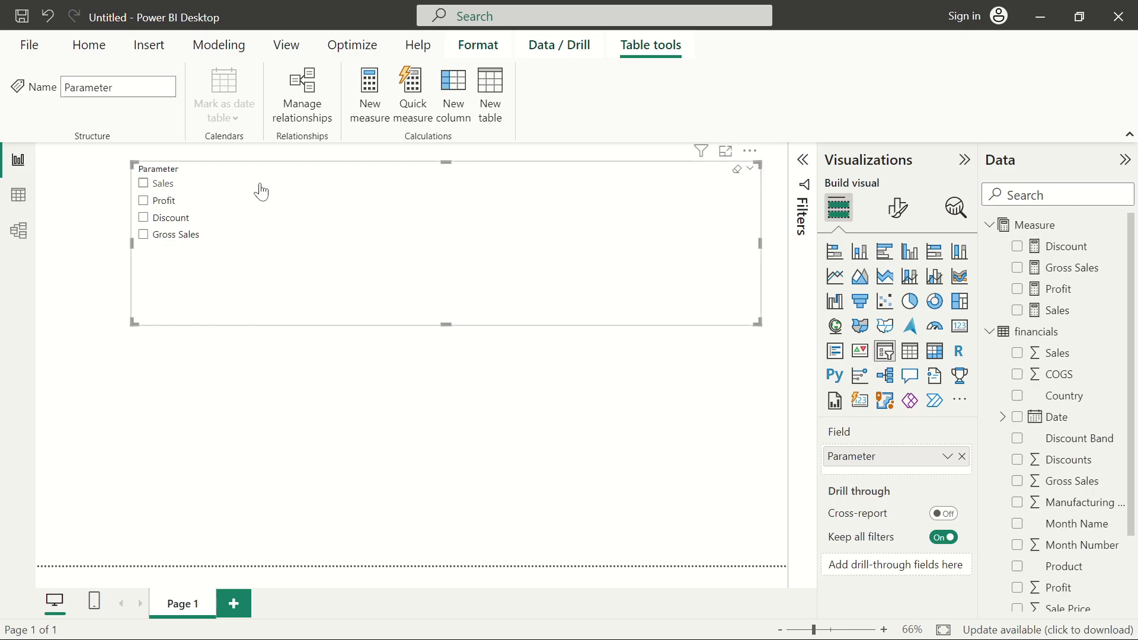
{"action": "left_click", "coordinate": [898, 209]}
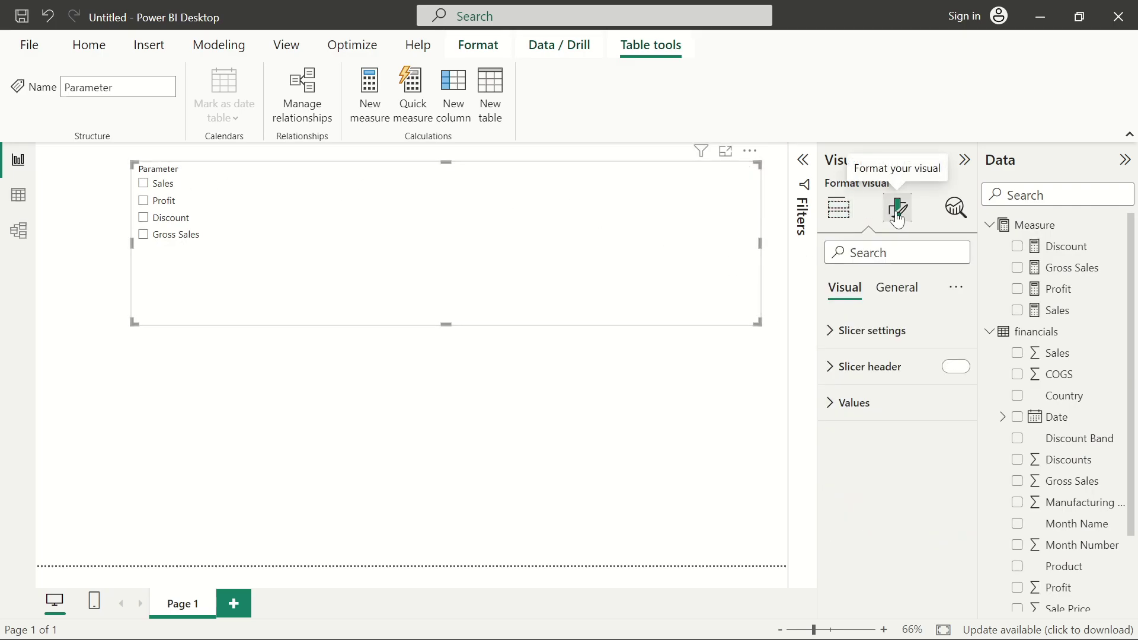
{"action": "left_click", "coordinate": [829, 335]}
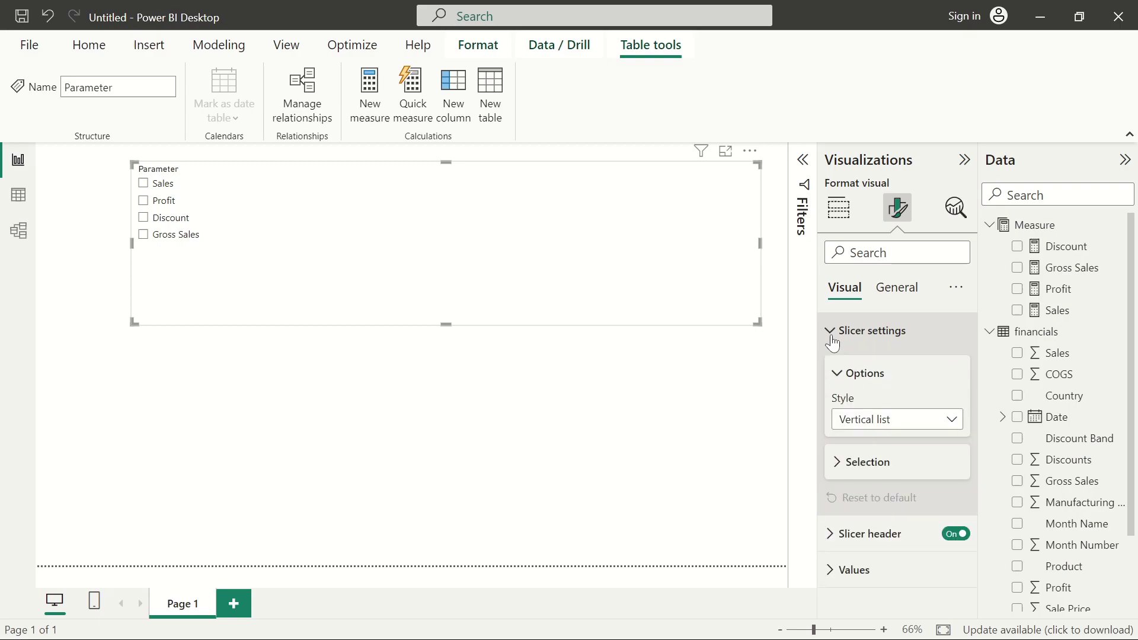
{"action": "left_click", "coordinate": [885, 421]}
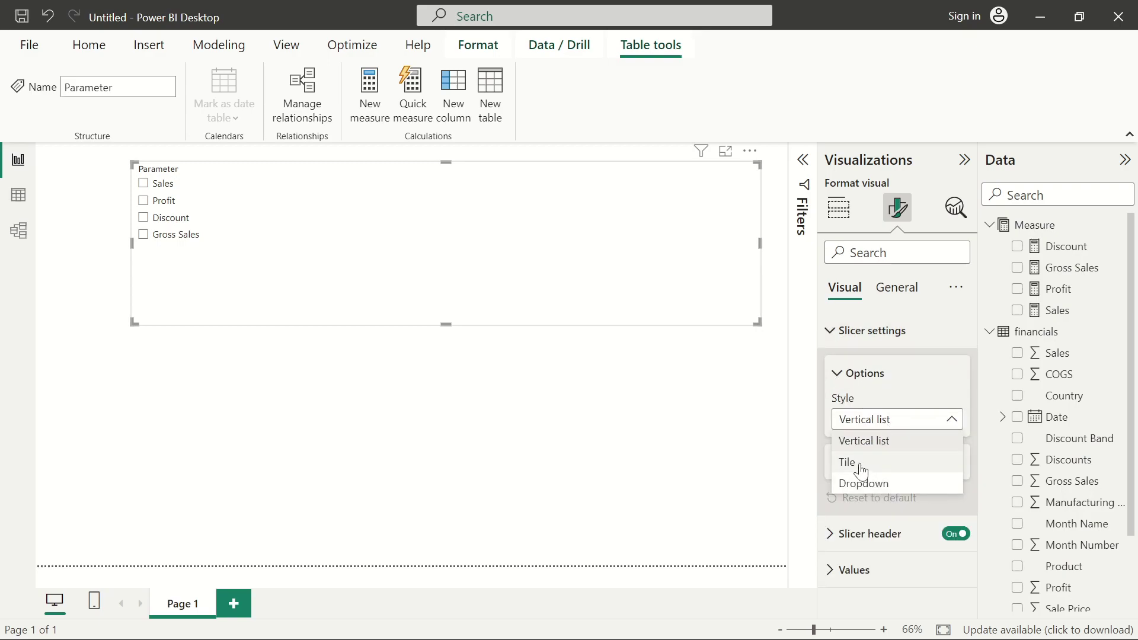
{"action": "key", "text": "Escape"}
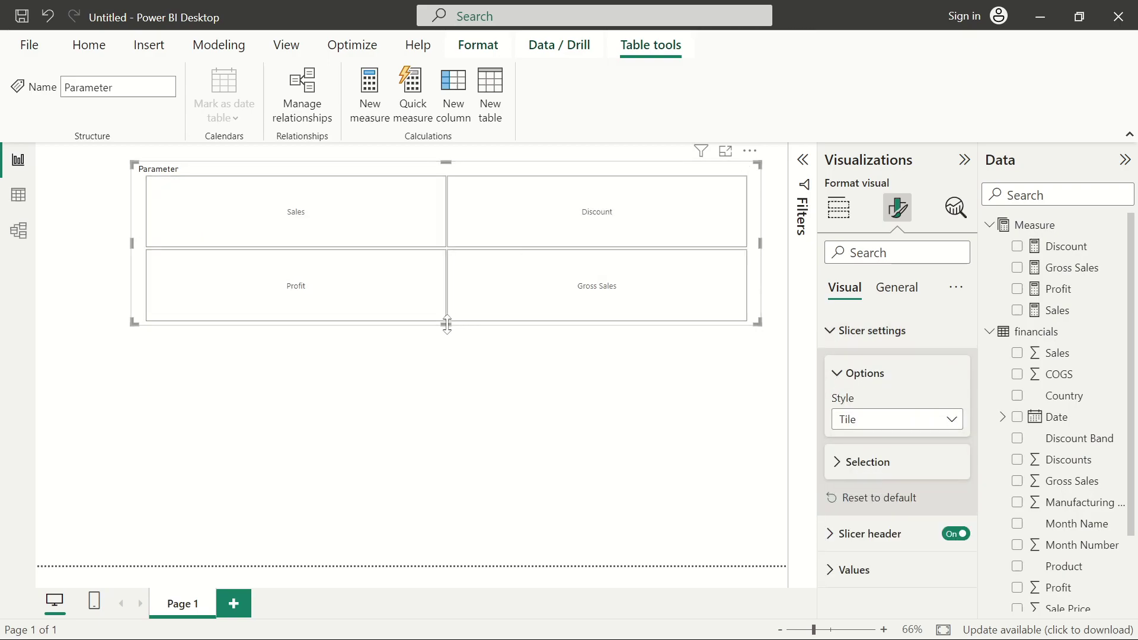
{"action": "left_click_drag", "start_coordinate": [445, 325], "coordinate": [449, 221]}
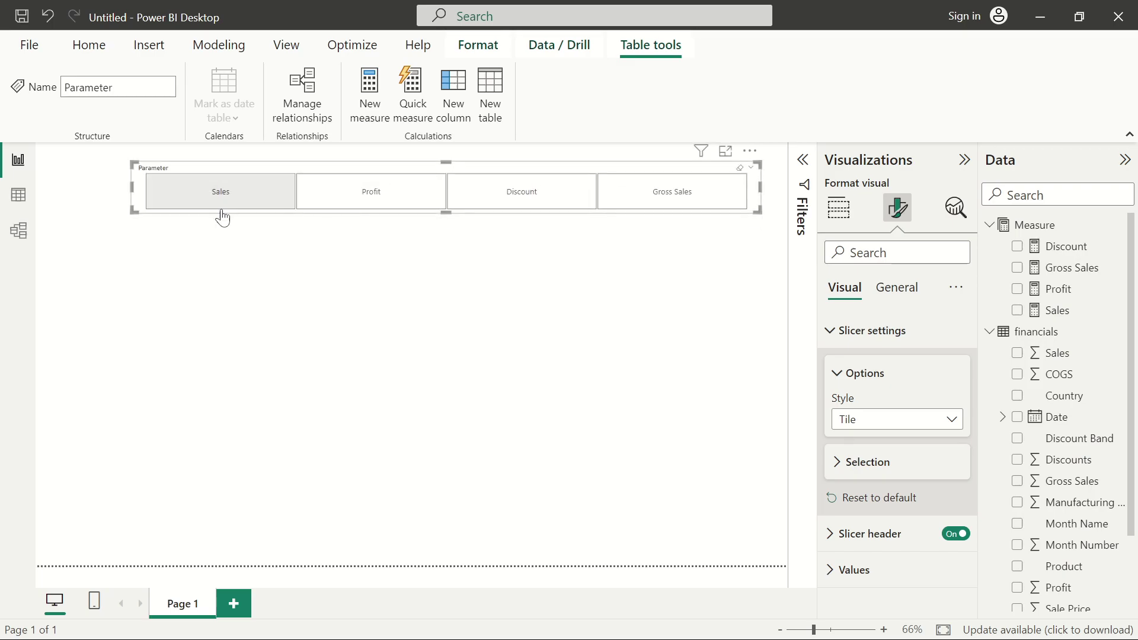
Add a stacked bar chart and resize it to fill the canvas below the tile slicer
{"action": "left_click", "coordinate": [471, 249]}
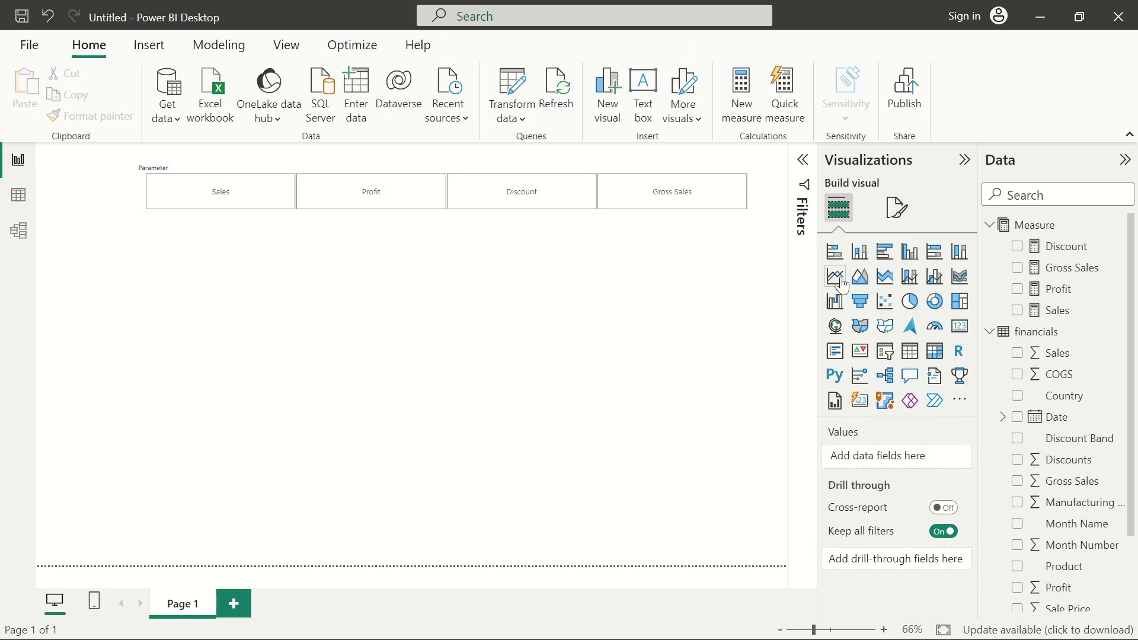
{"action": "left_click", "coordinate": [843, 259]}
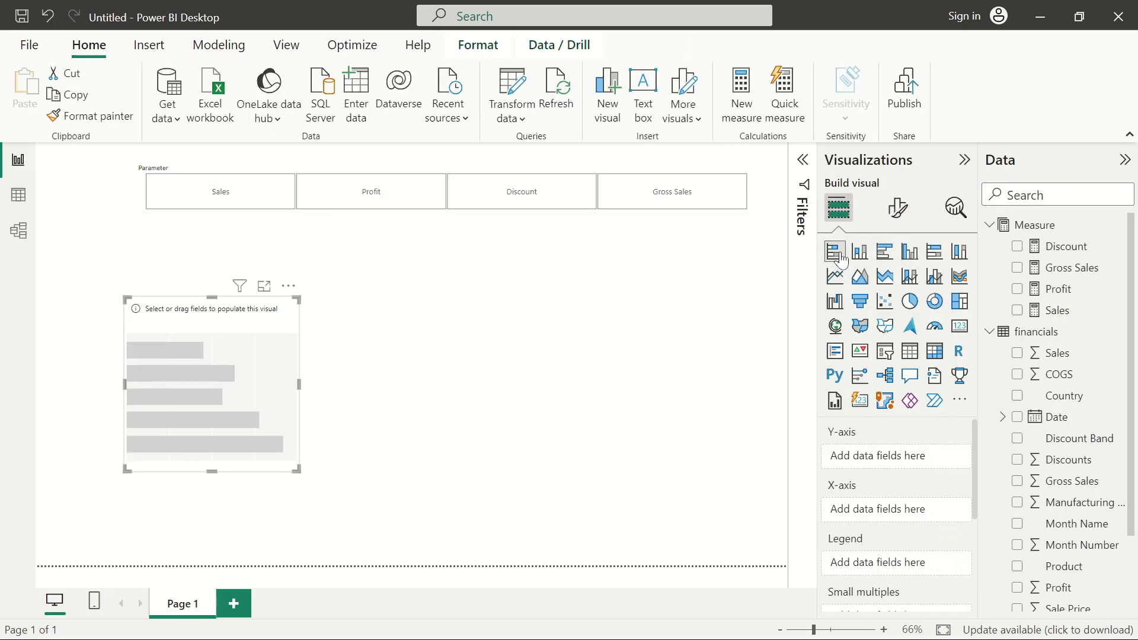
{"action": "left_click_drag", "start_coordinate": [298, 385], "coordinate": [748, 372]}
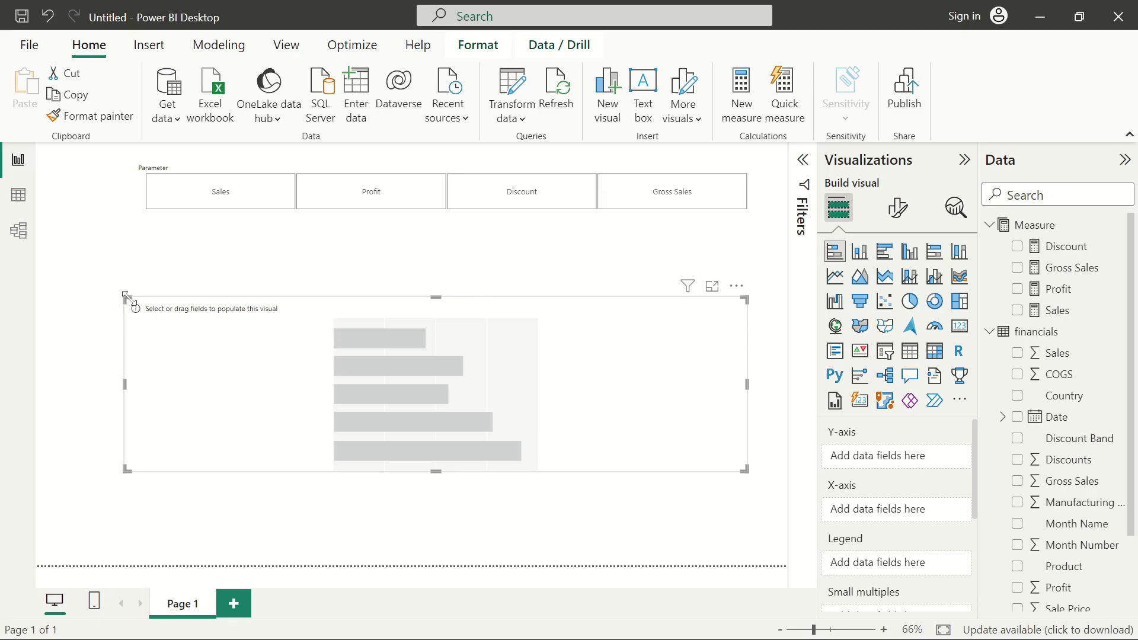
{"action": "left_click_drag", "start_coordinate": [126, 307], "coordinate": [153, 241]}
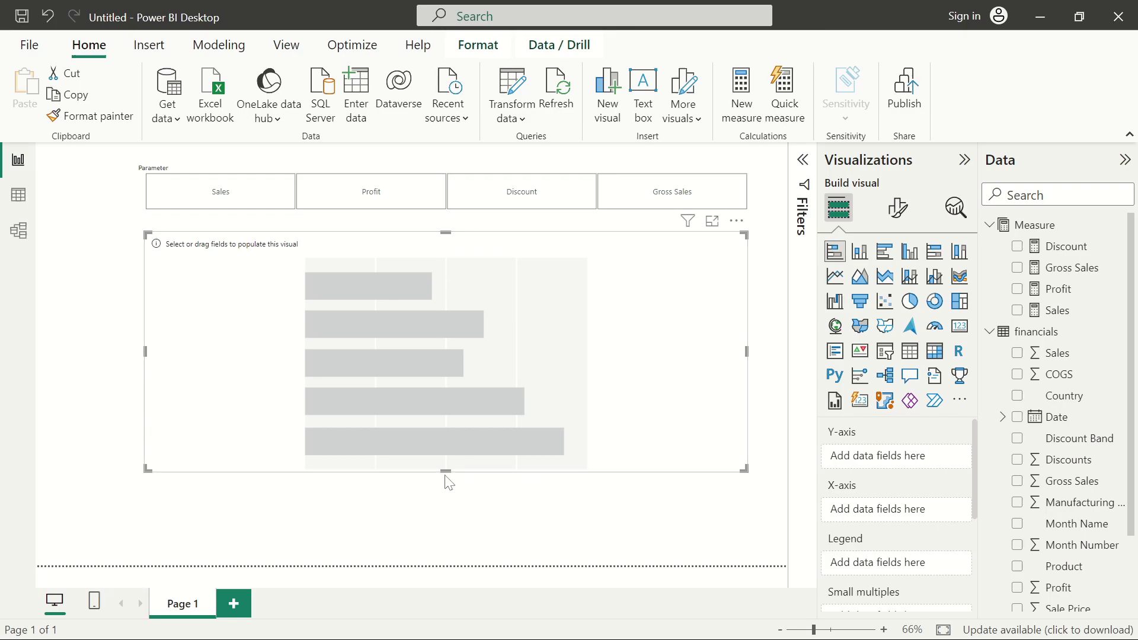
{"action": "left_click_drag", "start_coordinate": [450, 471], "coordinate": [449, 528]}
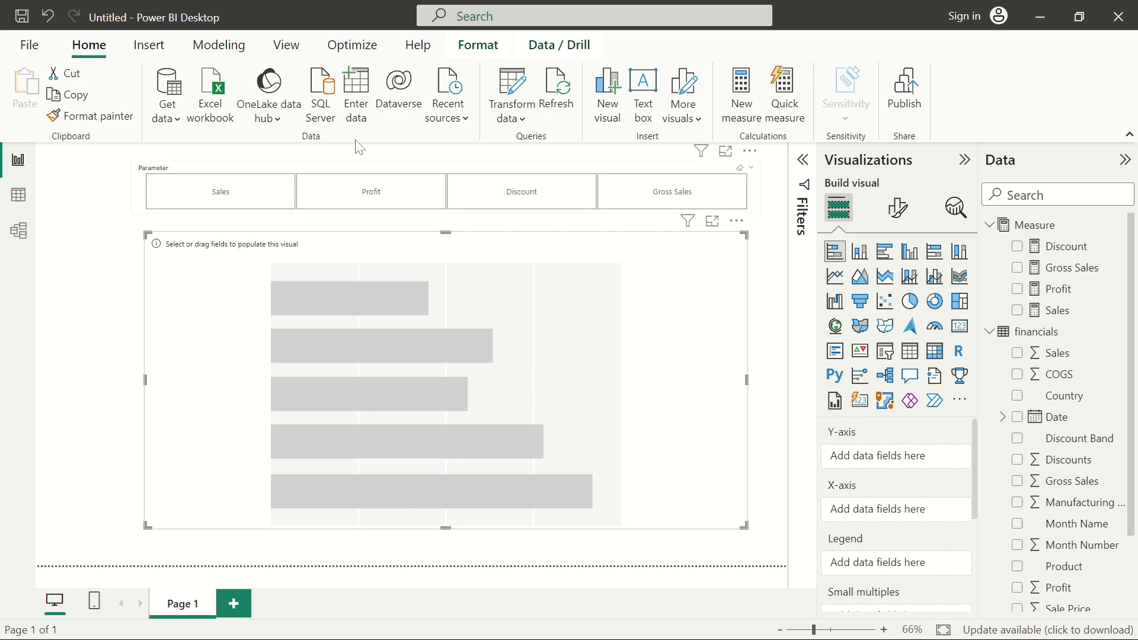
{"action": "left_click", "coordinate": [989, 225]}
In Table view, unhide the Parameter table's Parameter Fields column, then return to Report view
{"action": "left_click", "coordinate": [990, 248]}
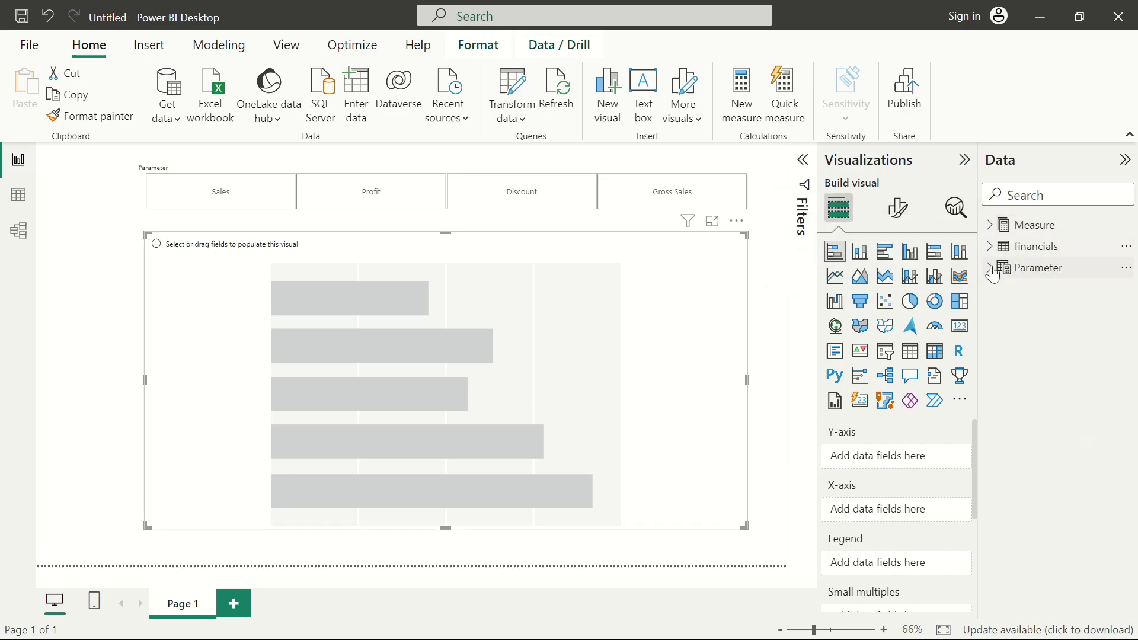
{"action": "left_click", "coordinate": [990, 267]}
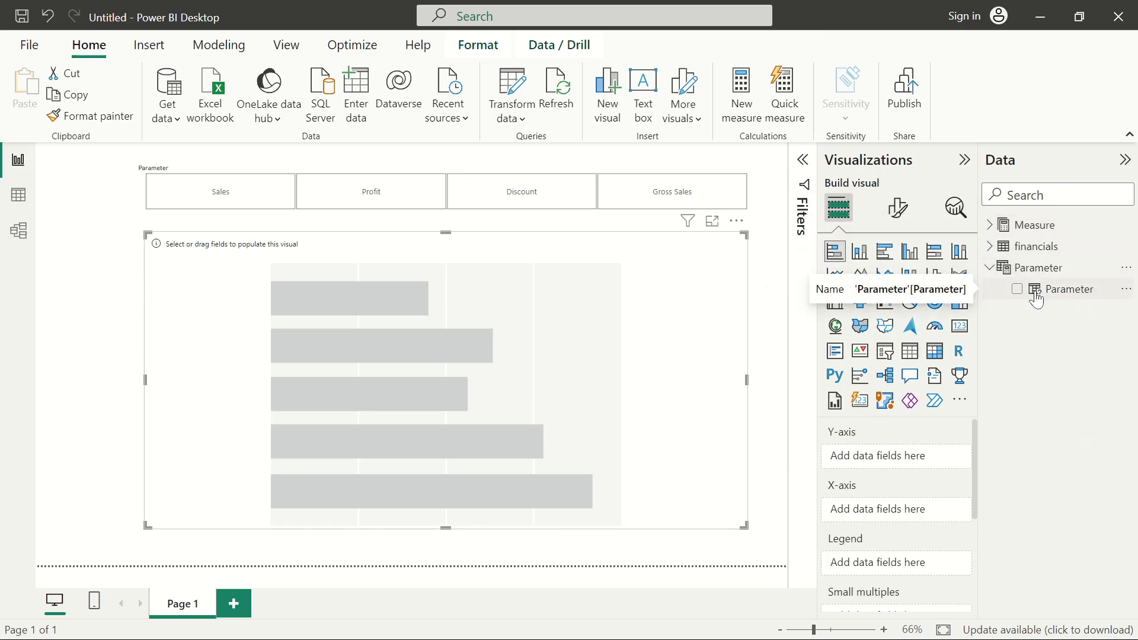
{"action": "left_click", "coordinate": [19, 195]}
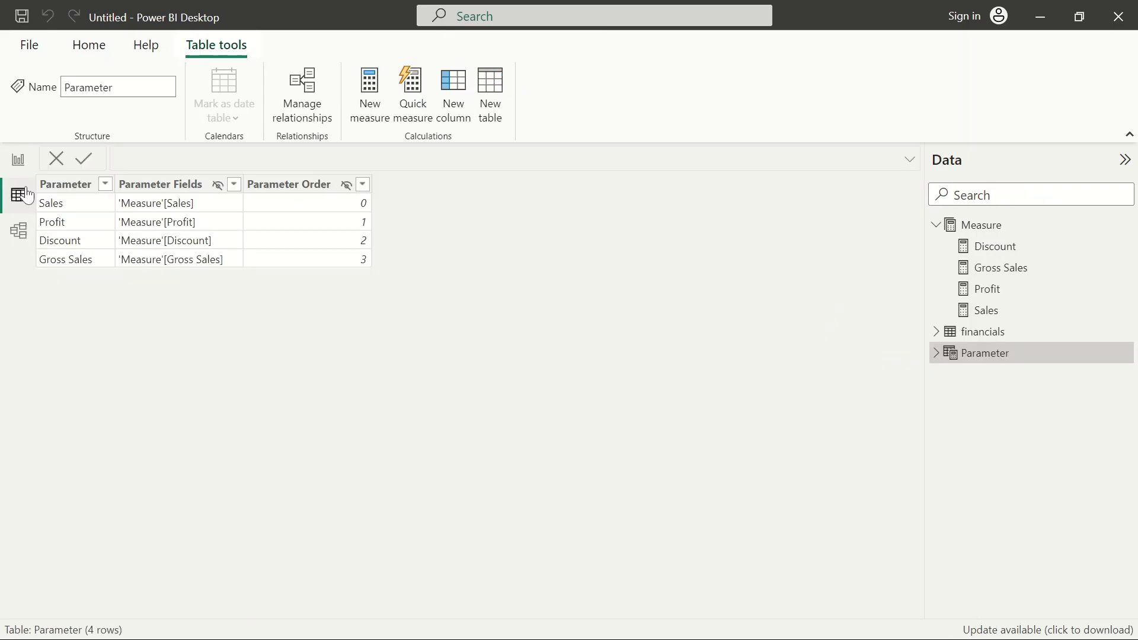
{"action": "left_click", "coordinate": [199, 187]}
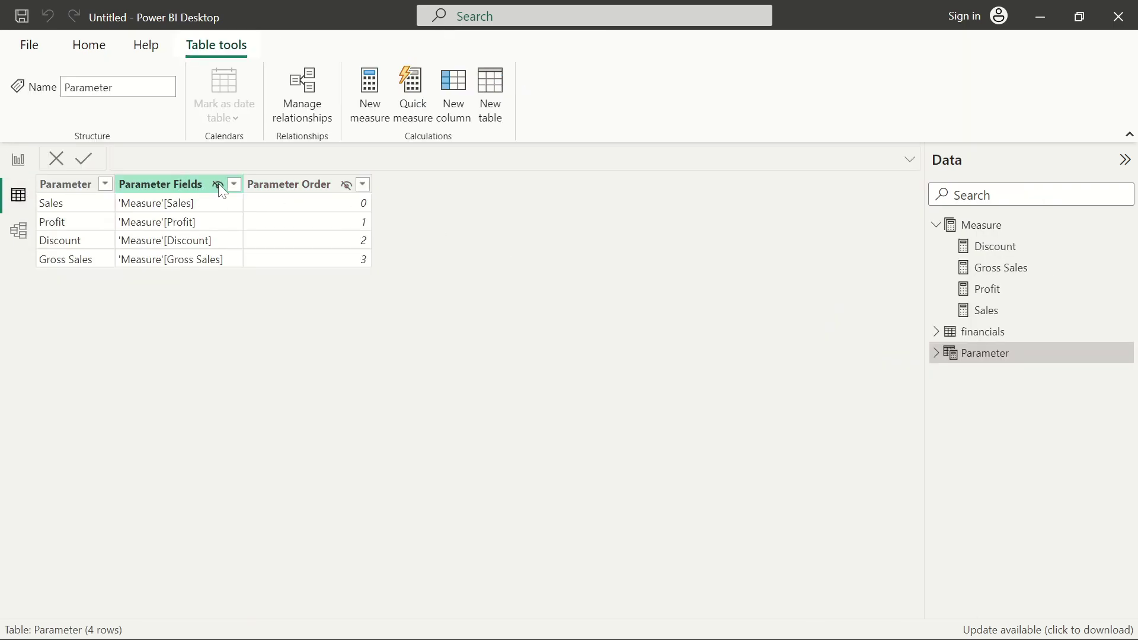
{"action": "left_click", "coordinate": [937, 354]}
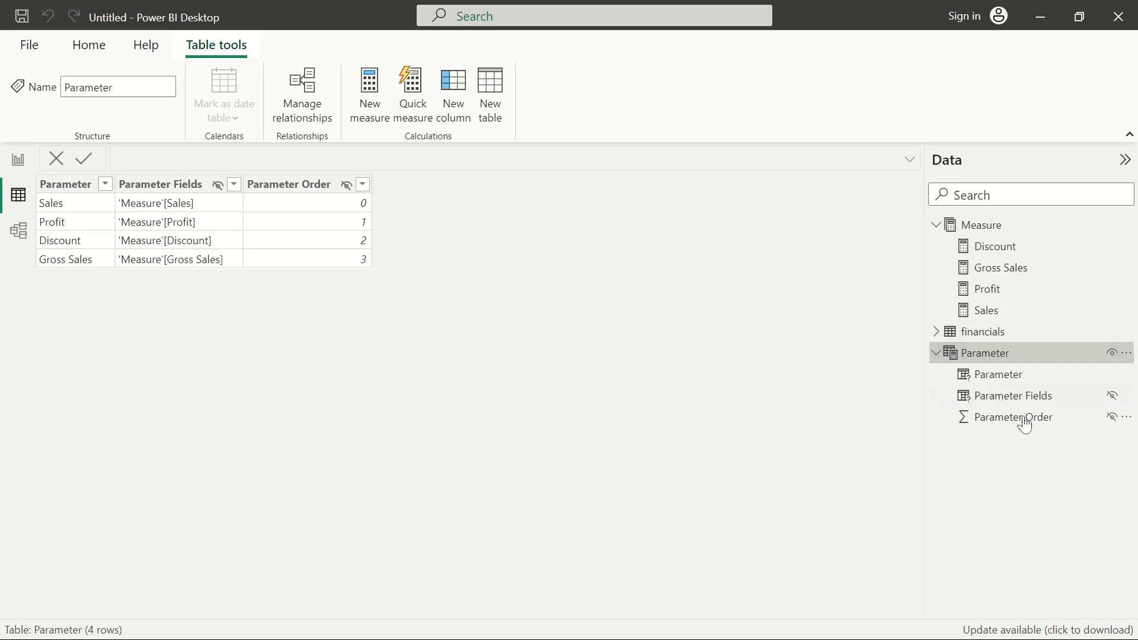
{"action": "left_click", "coordinate": [1114, 399]}
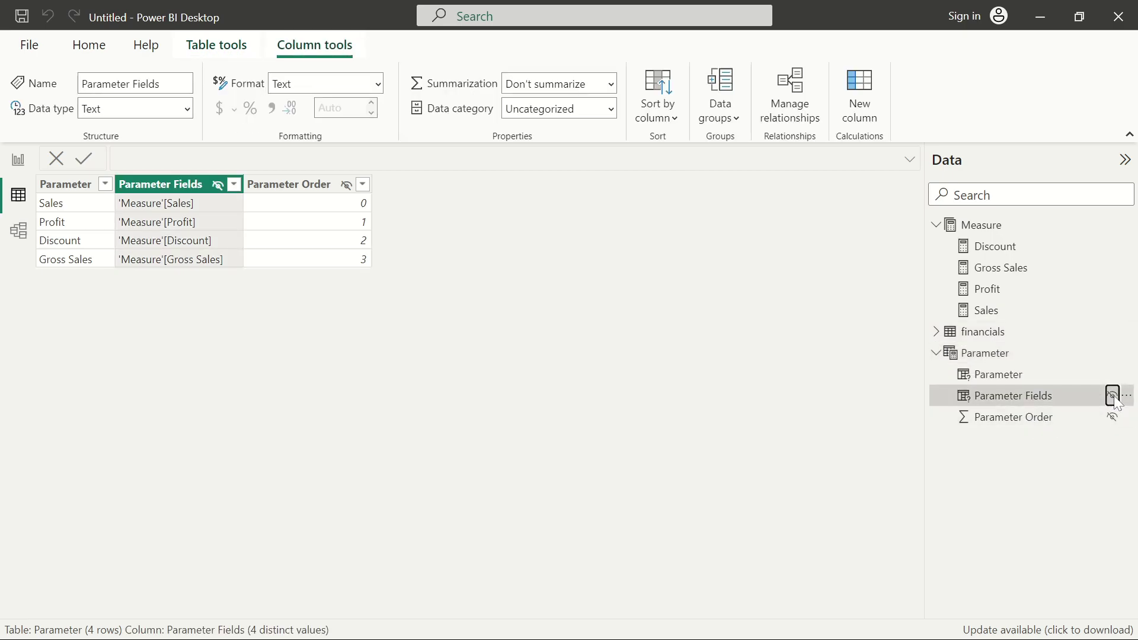
{"action": "left_click", "coordinate": [20, 161]}
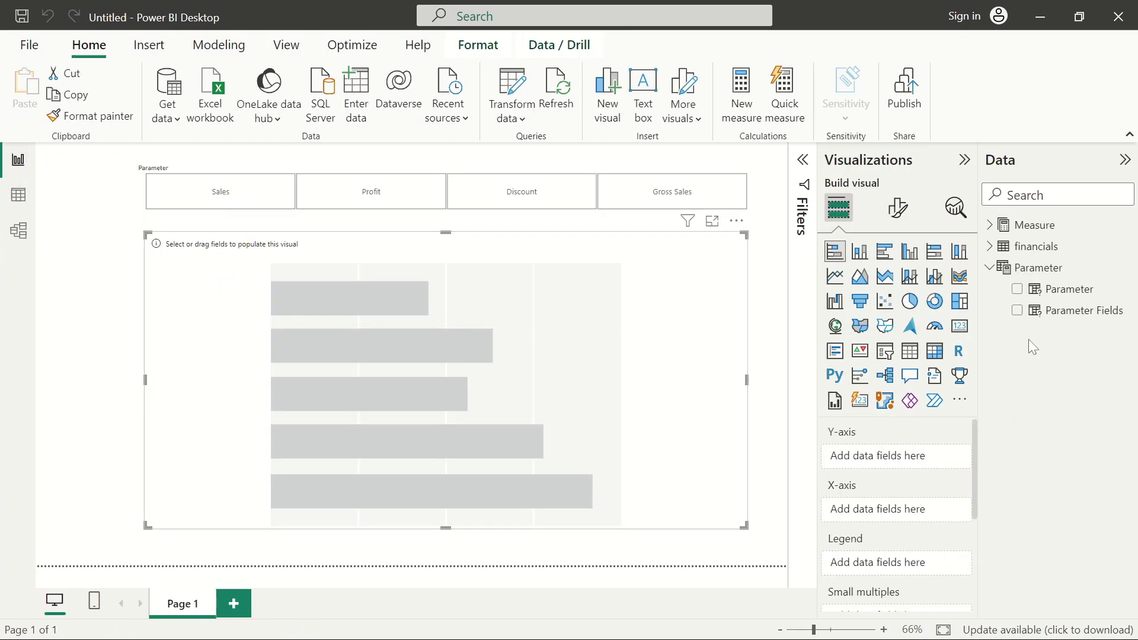
Put Parameter Fields on the bar chart's X-axis and financials Product on its Y-axis
{"action": "left_click_drag", "start_coordinate": [1083, 318], "coordinate": [896, 515]}
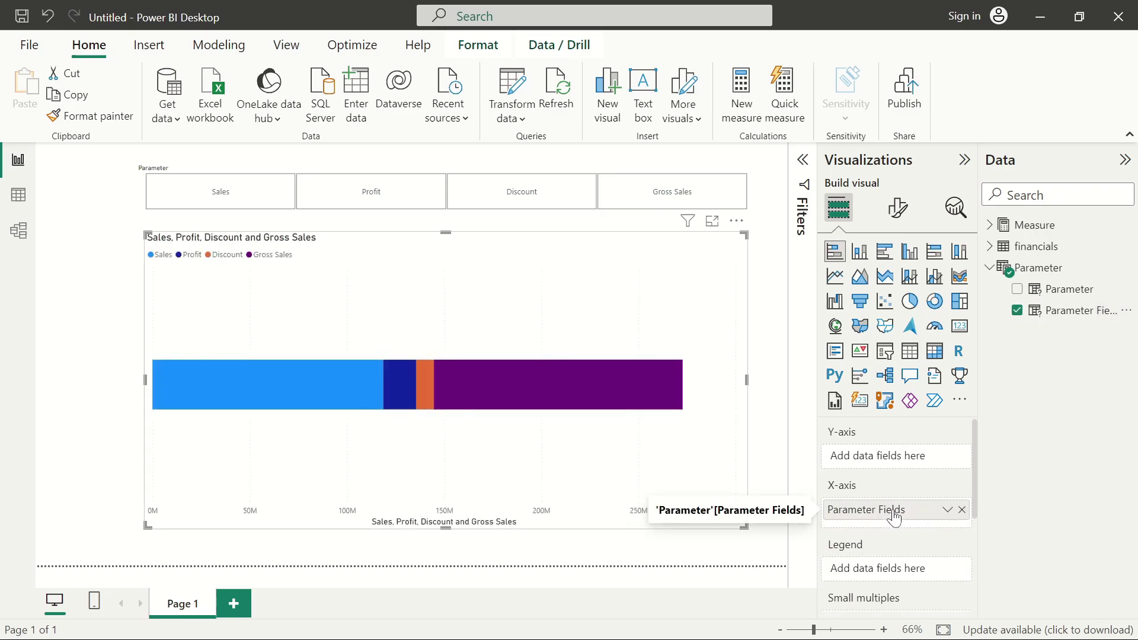
{"action": "left_click", "coordinate": [991, 247]}
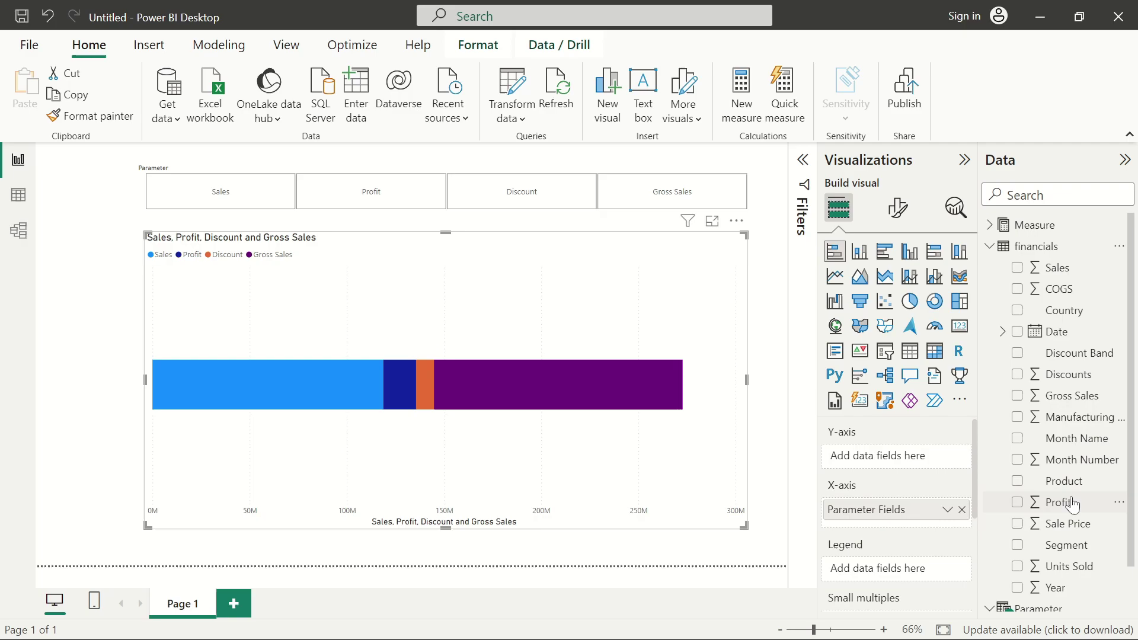
{"action": "scroll", "coordinate": [1067, 501], "scroll_direction": "down", "scroll_amount": 1}
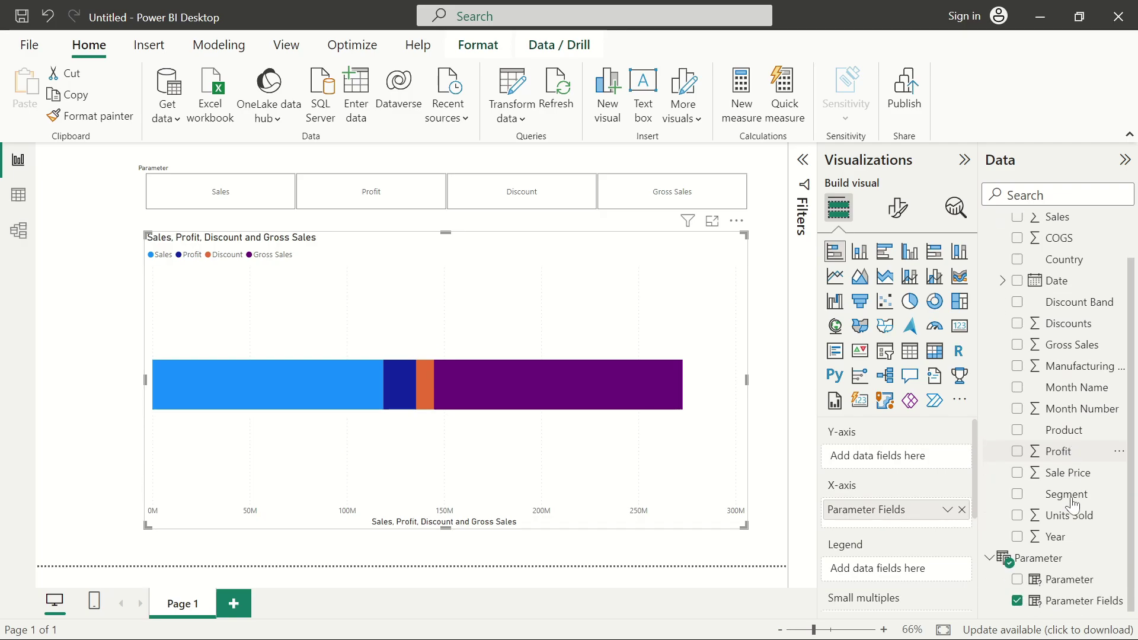
{"action": "left_click", "coordinate": [1017, 433]}
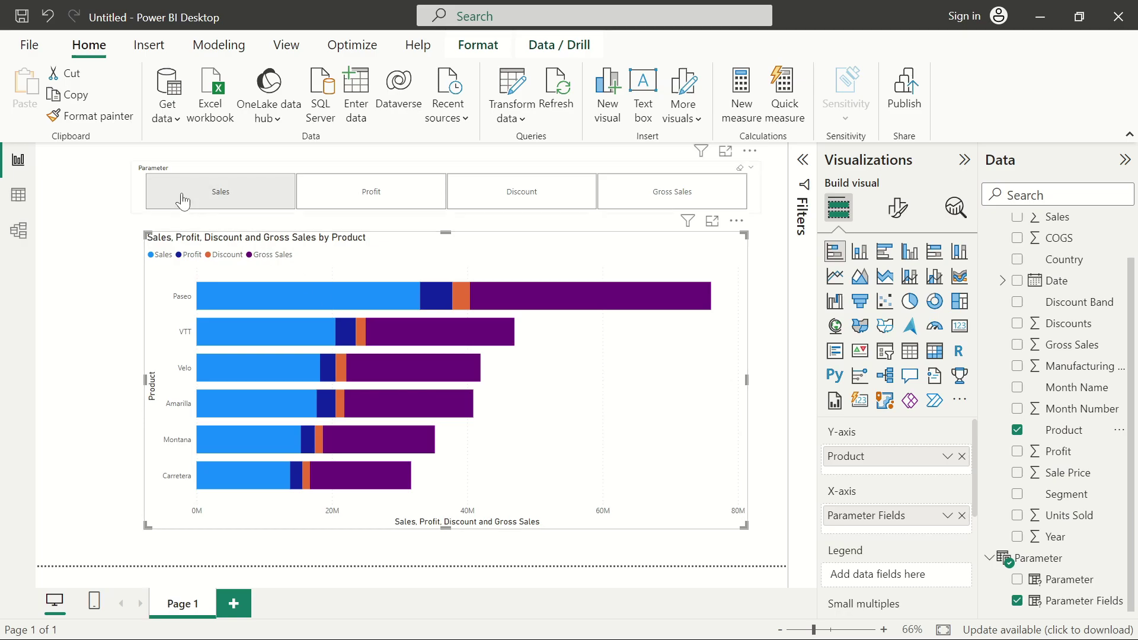
{"action": "left_click", "coordinate": [215, 200]}
{"action": "left_click", "coordinate": [214, 200]}
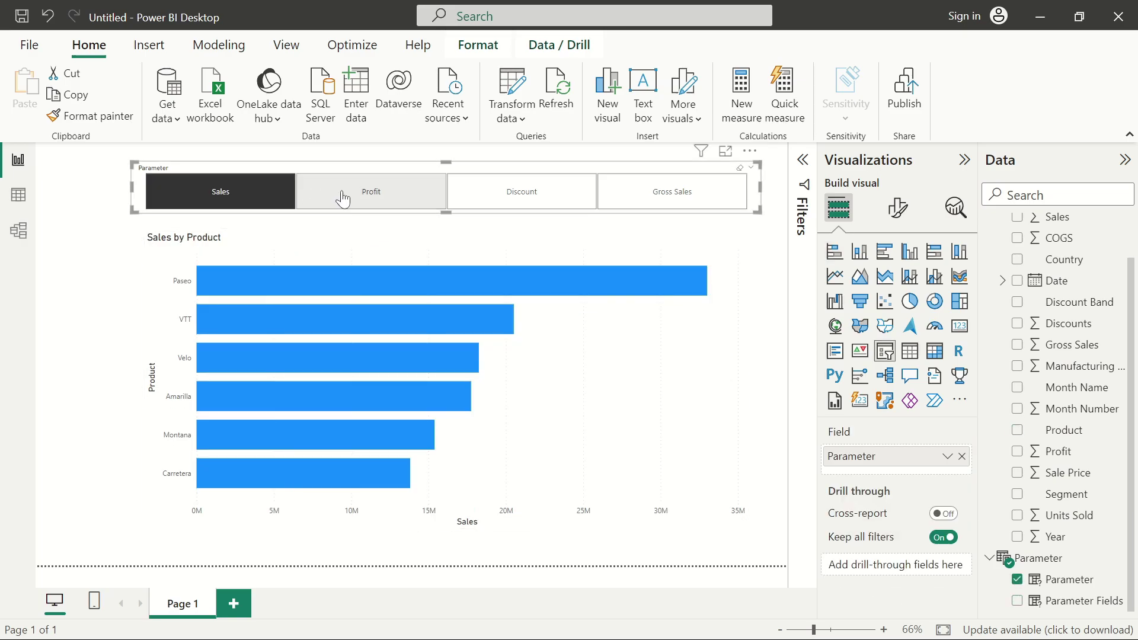
{"action": "left_click", "coordinate": [436, 200]}
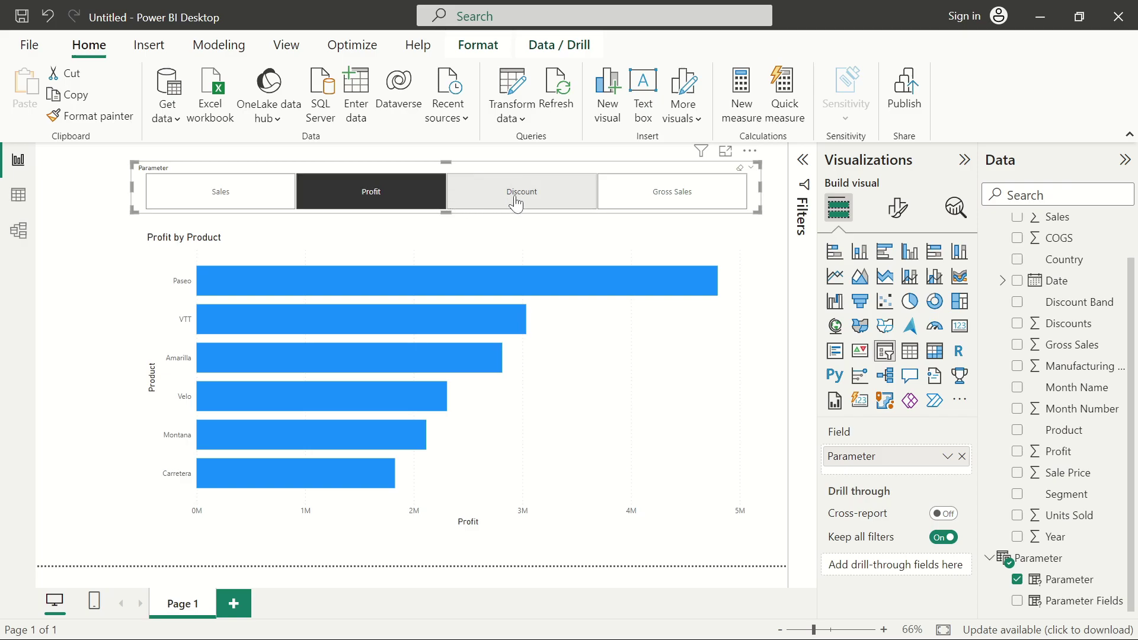
{"action": "left_click", "coordinate": [541, 201]}
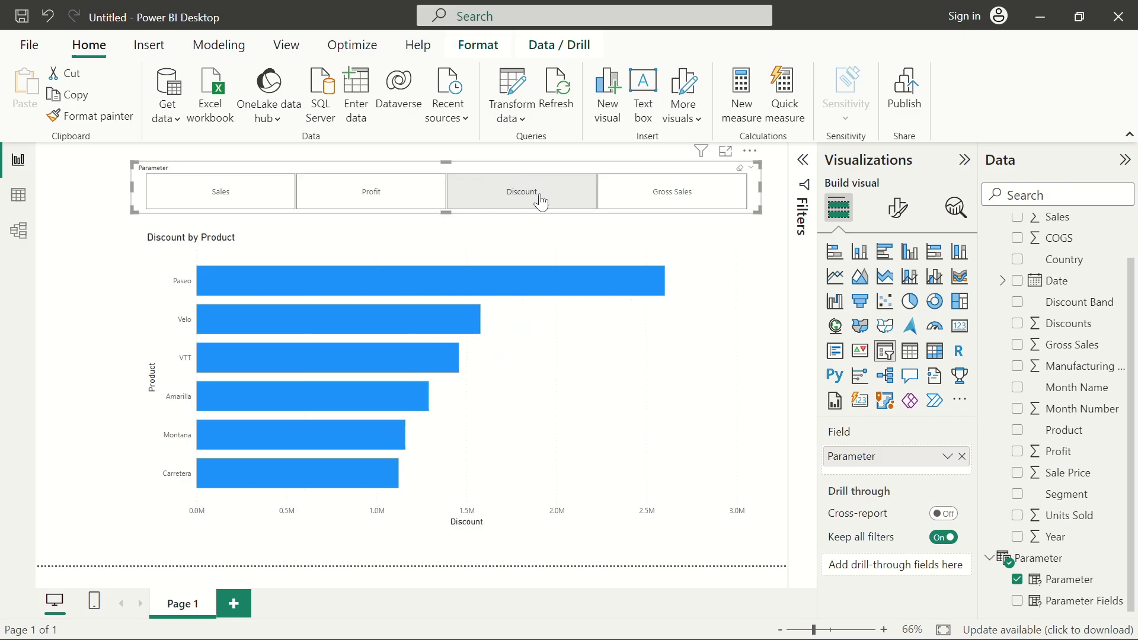
{"action": "left_click", "coordinate": [692, 209]}
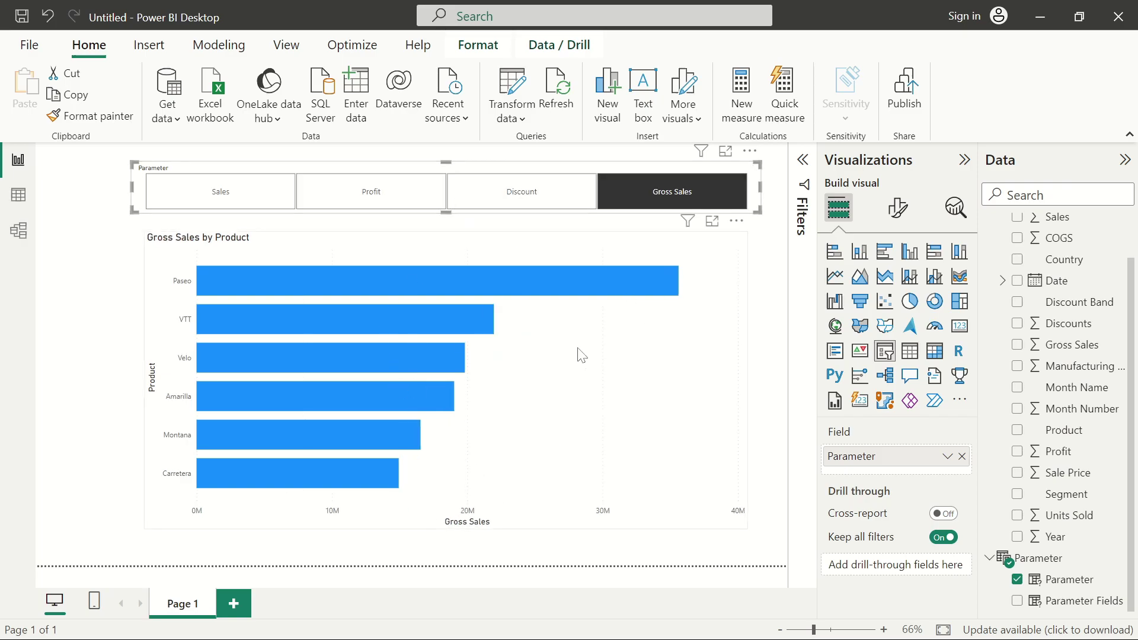
{"action": "left_click", "coordinate": [172, 214]}
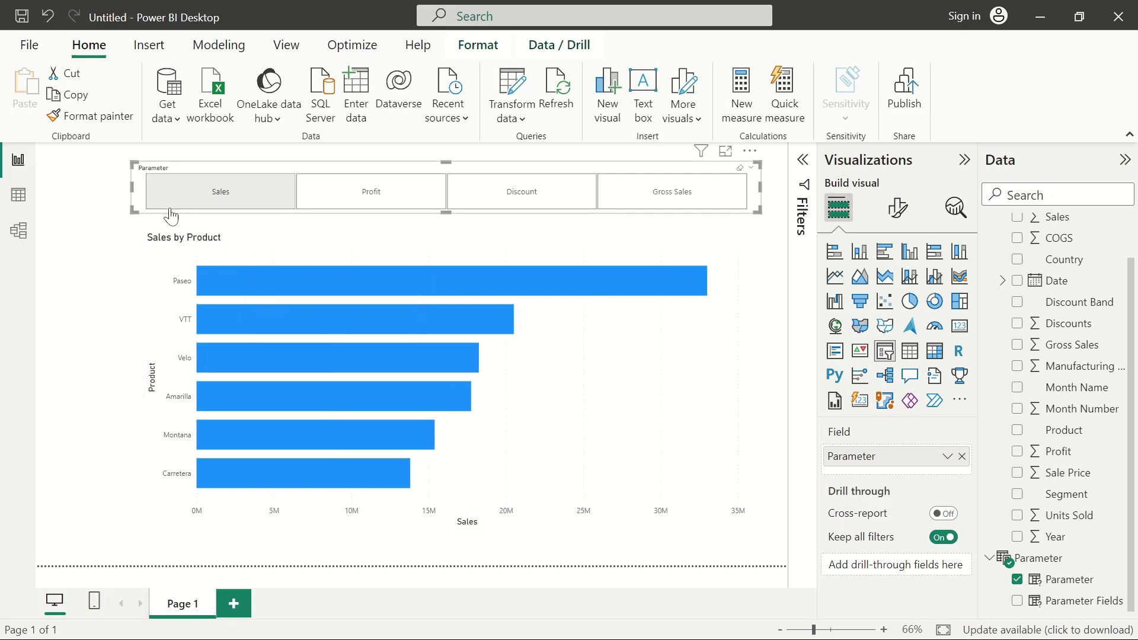
{"action": "left_click", "coordinate": [224, 196]}
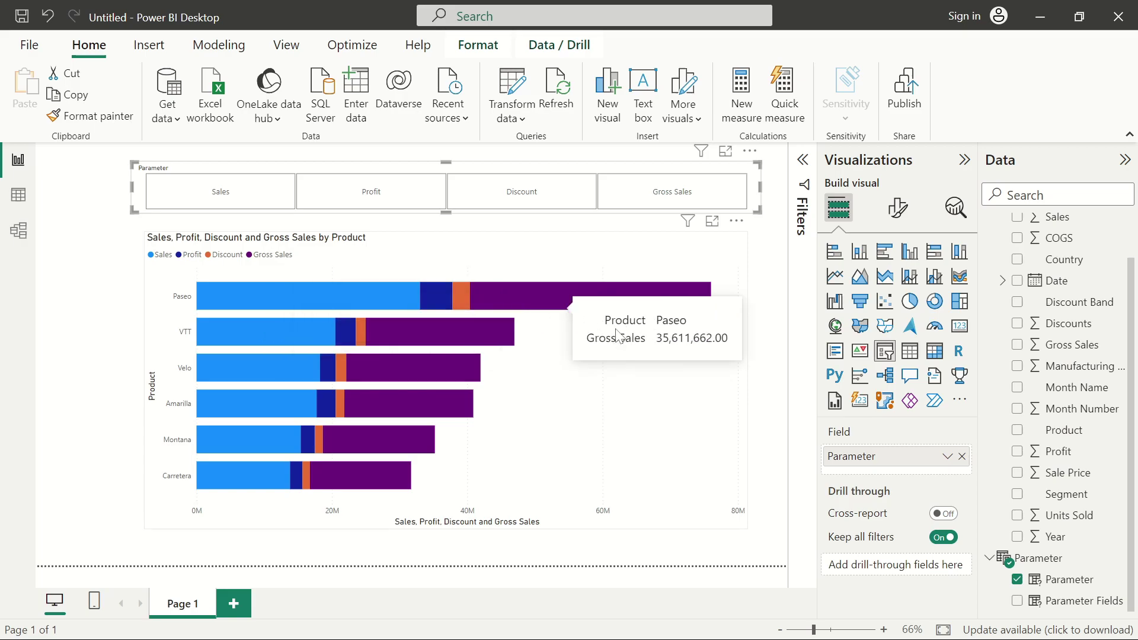
{"action": "left_click", "coordinate": [245, 200]}
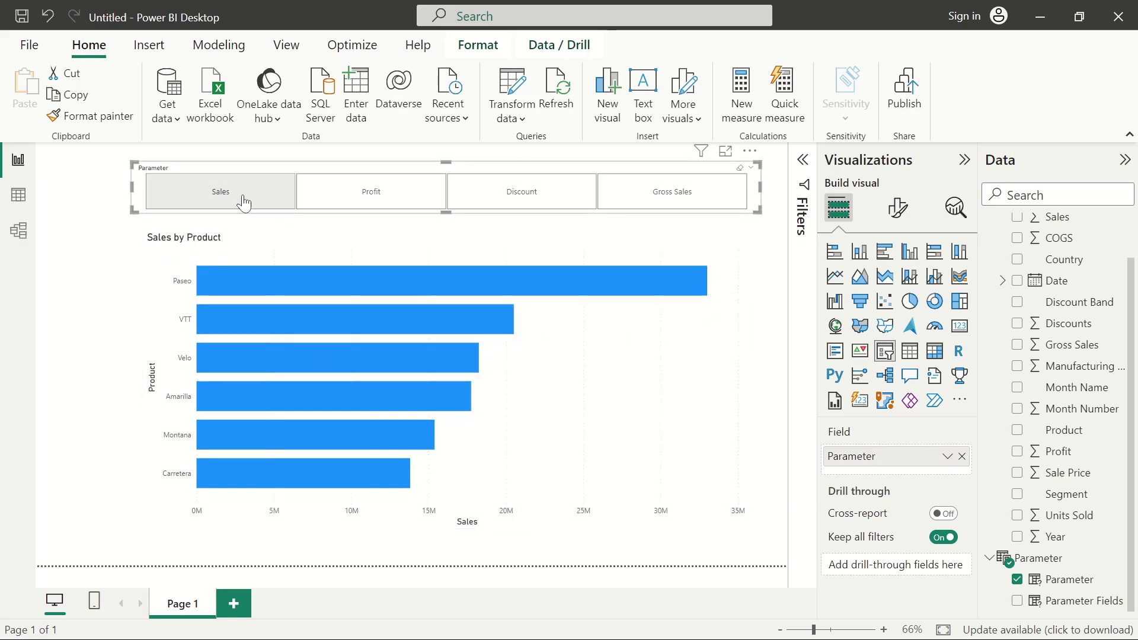
{"action": "left_click", "coordinate": [339, 201]}
{"action": "left_click", "coordinate": [515, 200]}
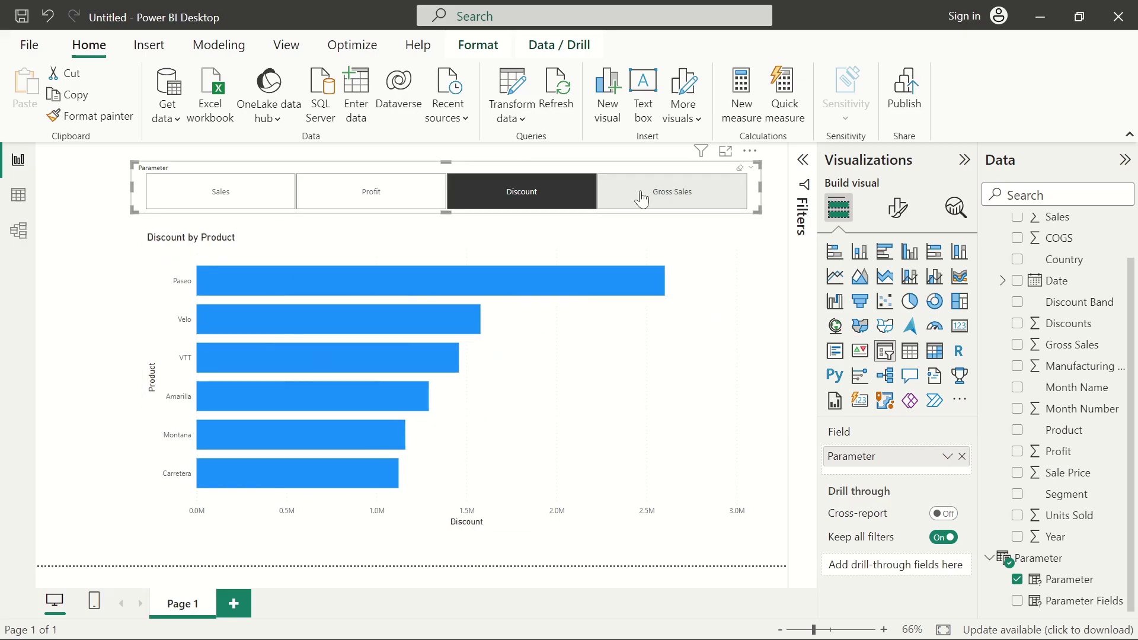
{"action": "left_click", "coordinate": [642, 199]}
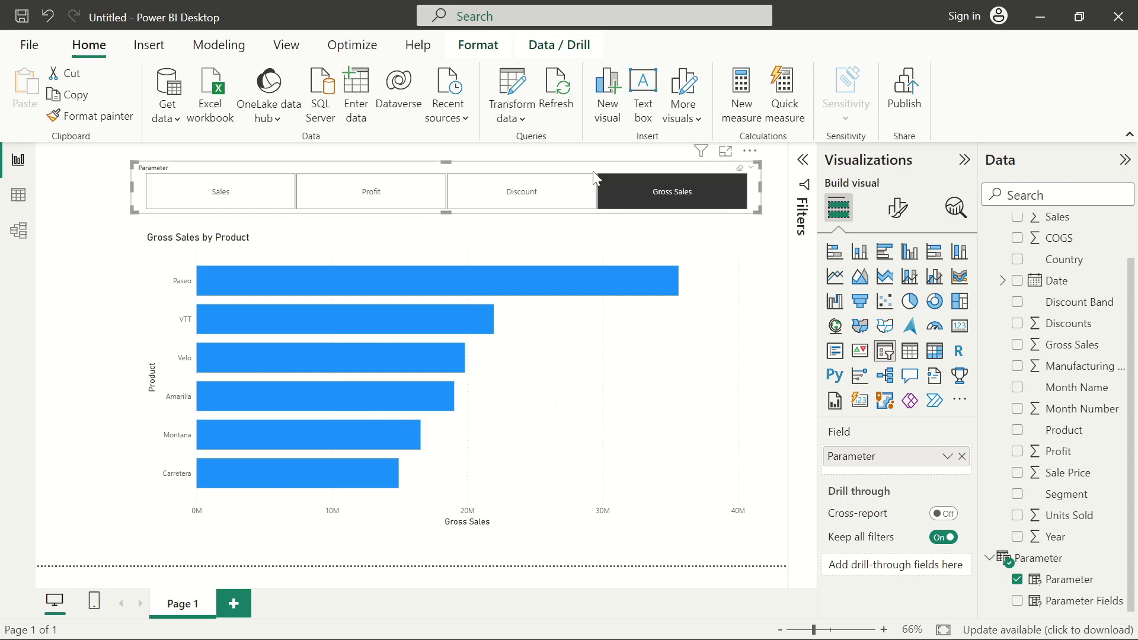
{"action": "left_click", "coordinate": [653, 189]}
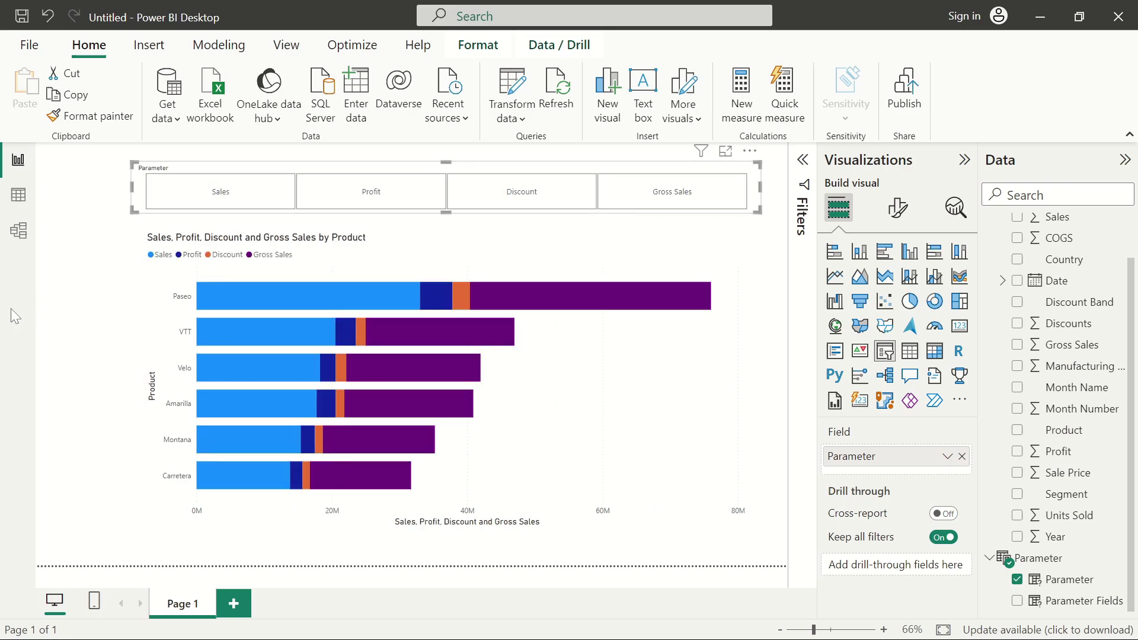
{"action": "left_click", "coordinate": [104, 288]}
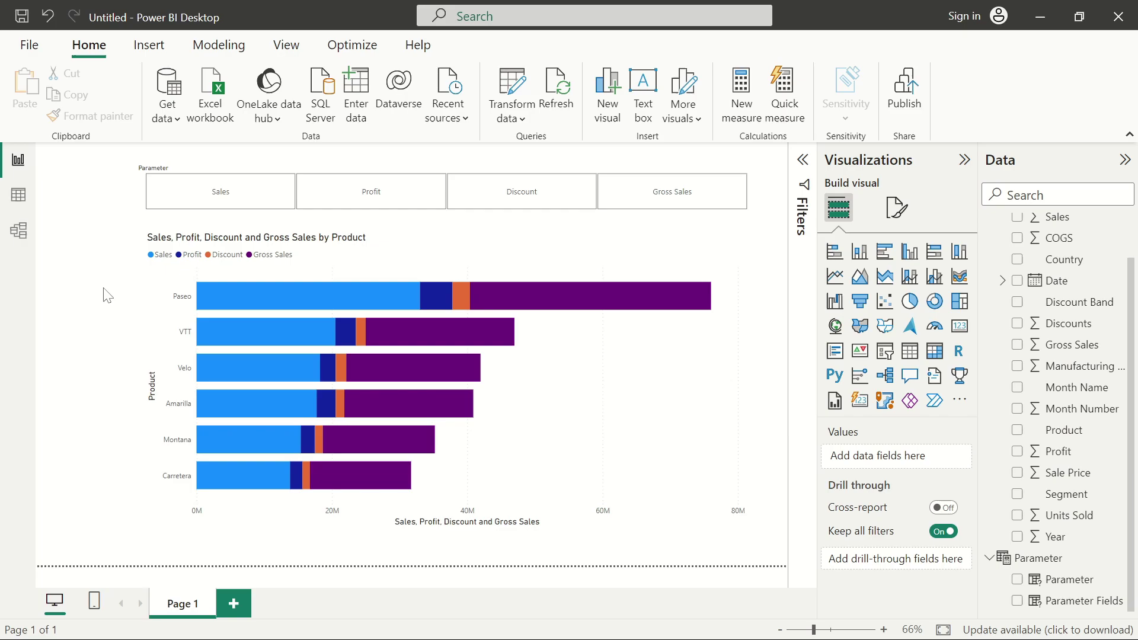
Pick the Sales tile, then open the fx conditional formatting for the chart's bar colour
{"action": "left_click", "coordinate": [626, 357]}
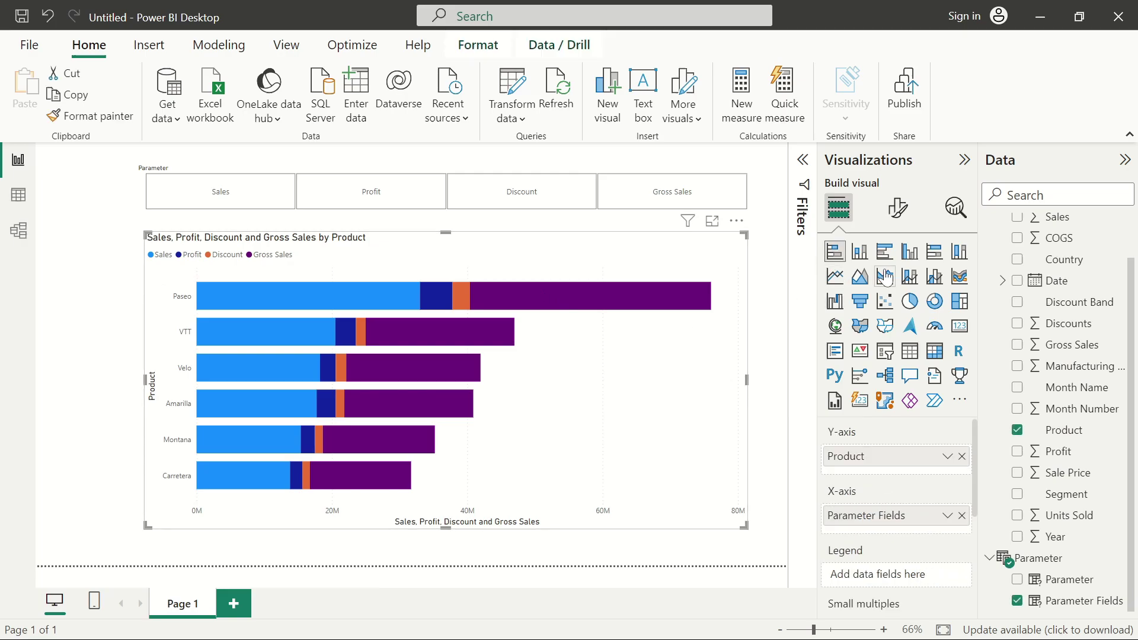
{"action": "left_click", "coordinate": [239, 207]}
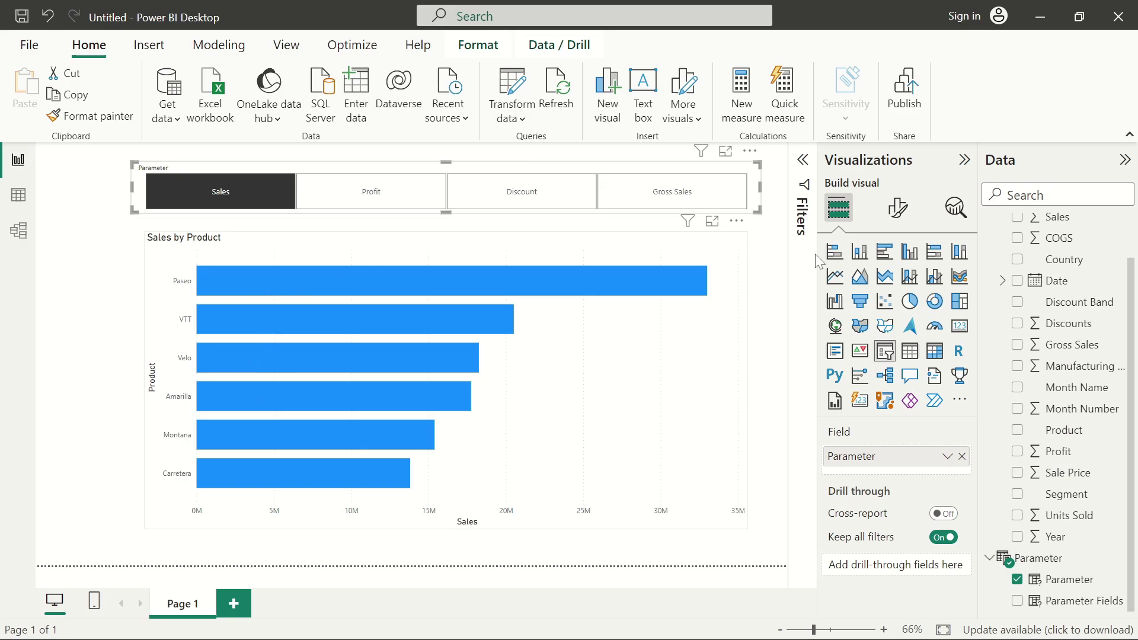
{"action": "left_click", "coordinate": [899, 208]}
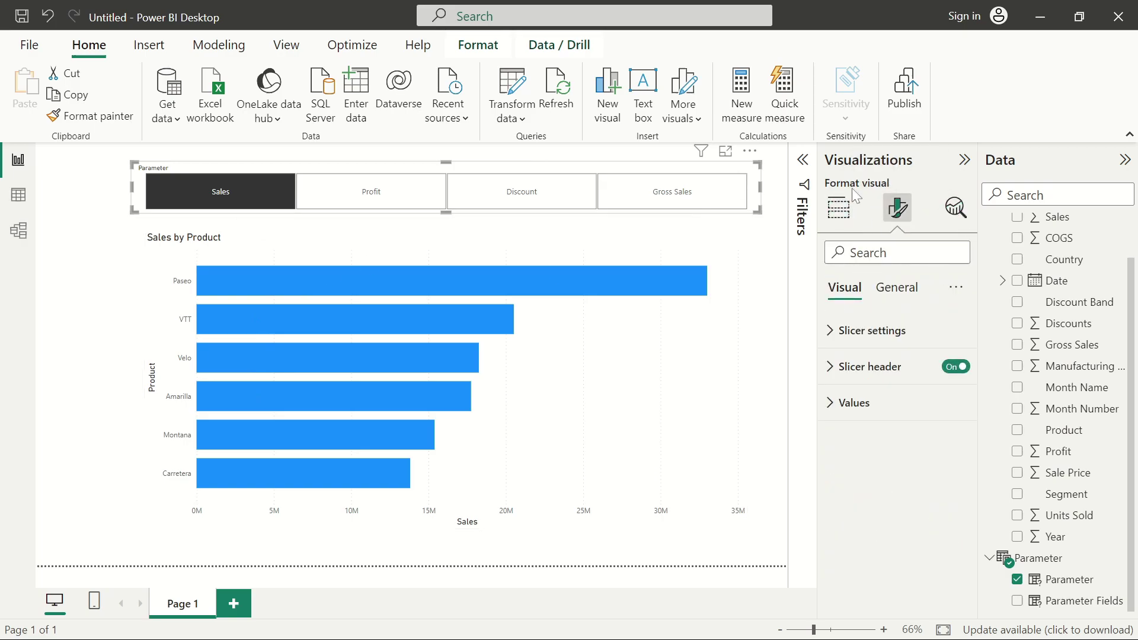
{"action": "left_click", "coordinate": [650, 354]}
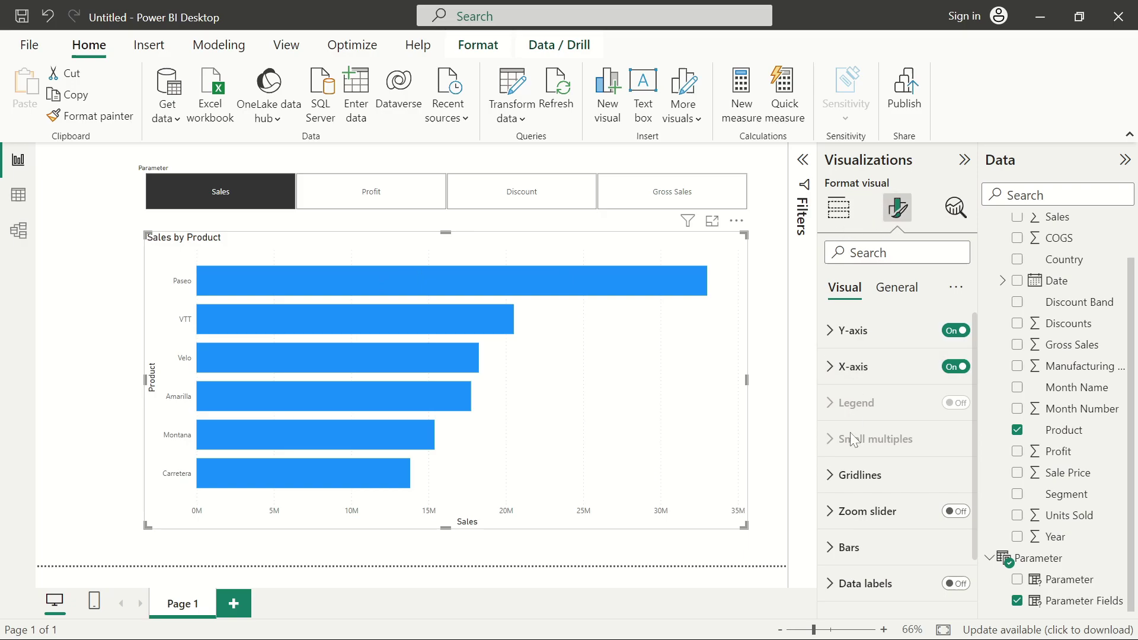
{"action": "scroll", "coordinate": [851, 500], "scroll_direction": "down", "scroll_amount": 1}
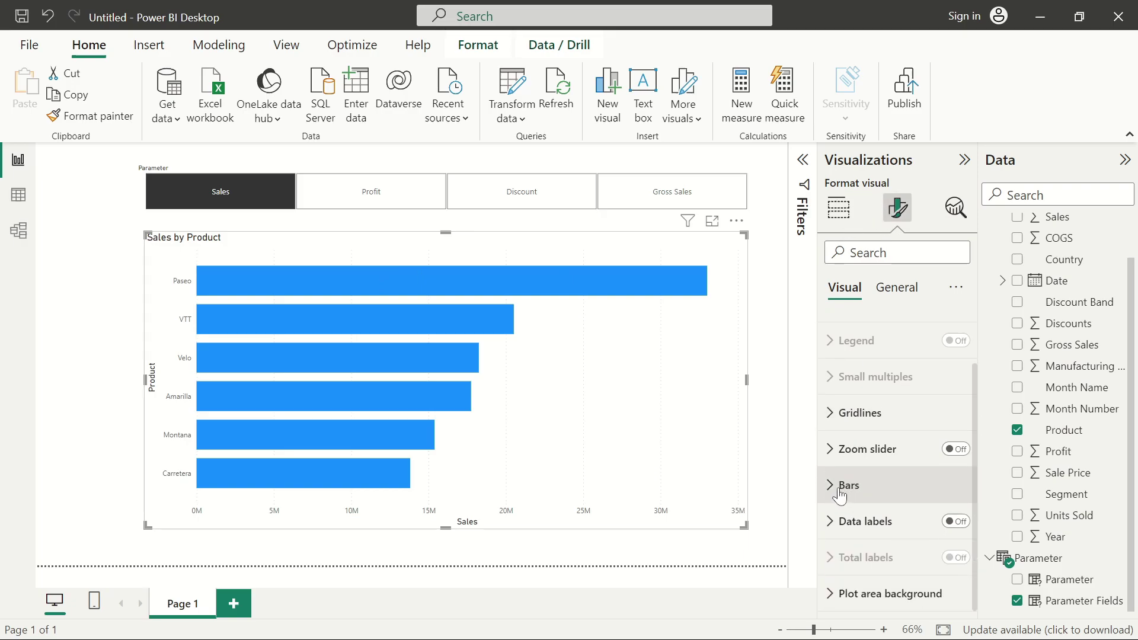
{"action": "left_click", "coordinate": [850, 486]}
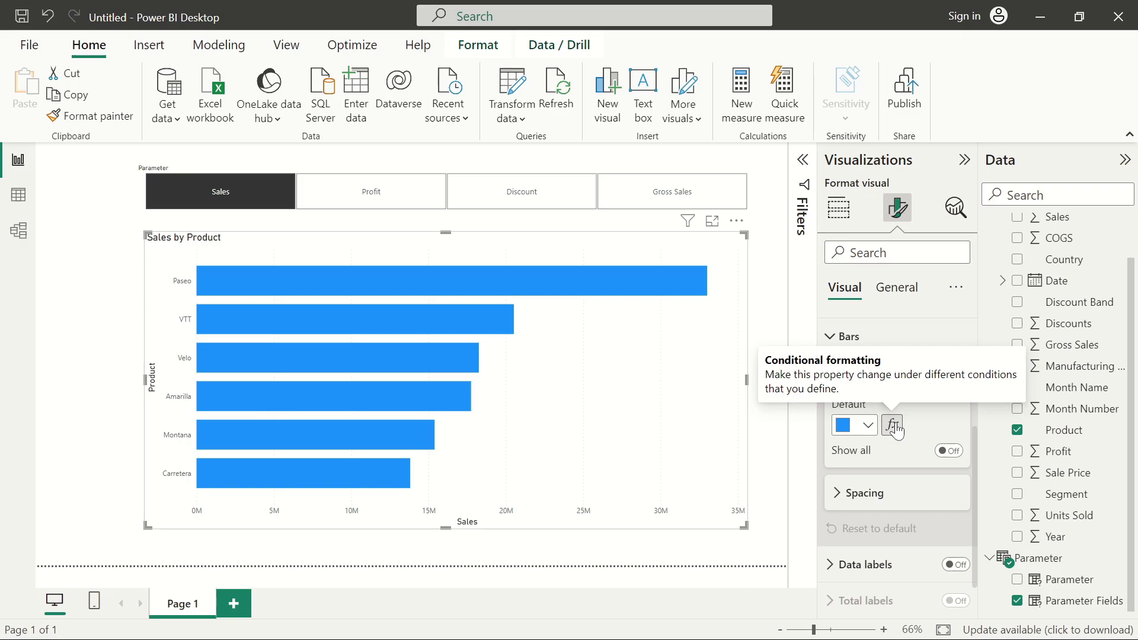
{"action": "left_click", "coordinate": [894, 426]}
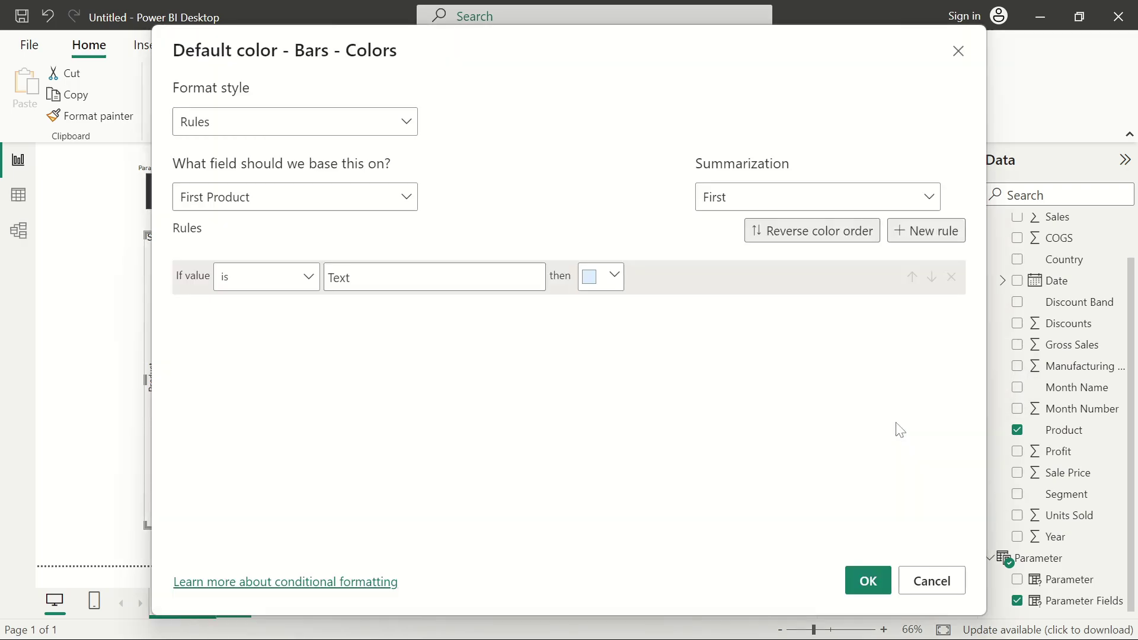
Base the bar colour on the Parameter field and make the Sales rule blue #118DFF
{"action": "left_click", "coordinate": [308, 204]}
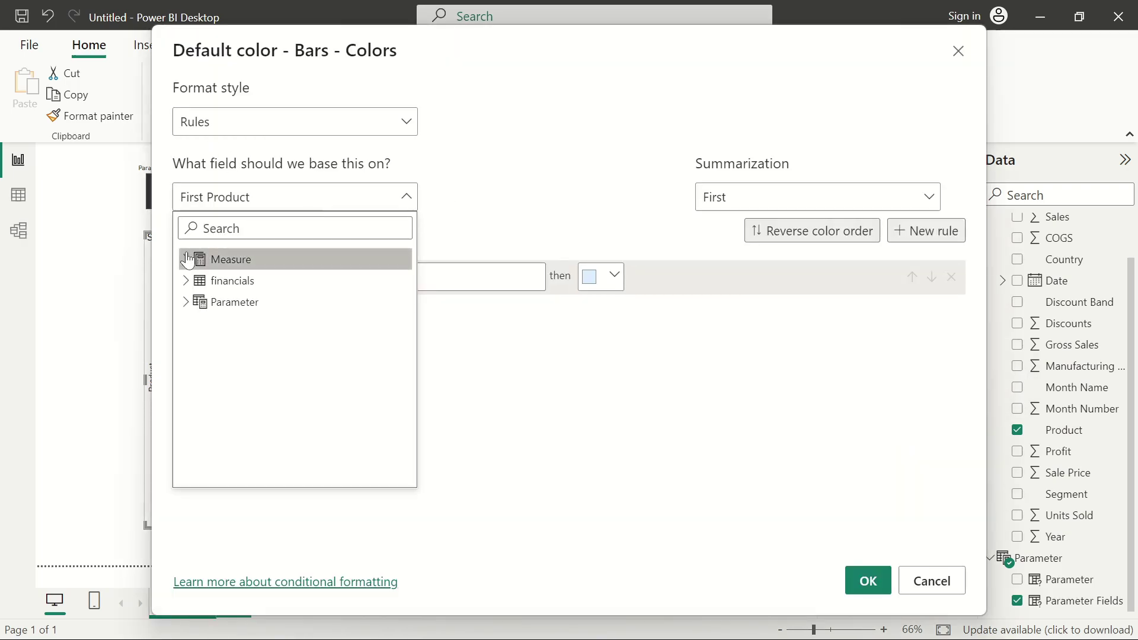
{"action": "left_click", "coordinate": [188, 303]}
{"action": "left_click", "coordinate": [285, 330]}
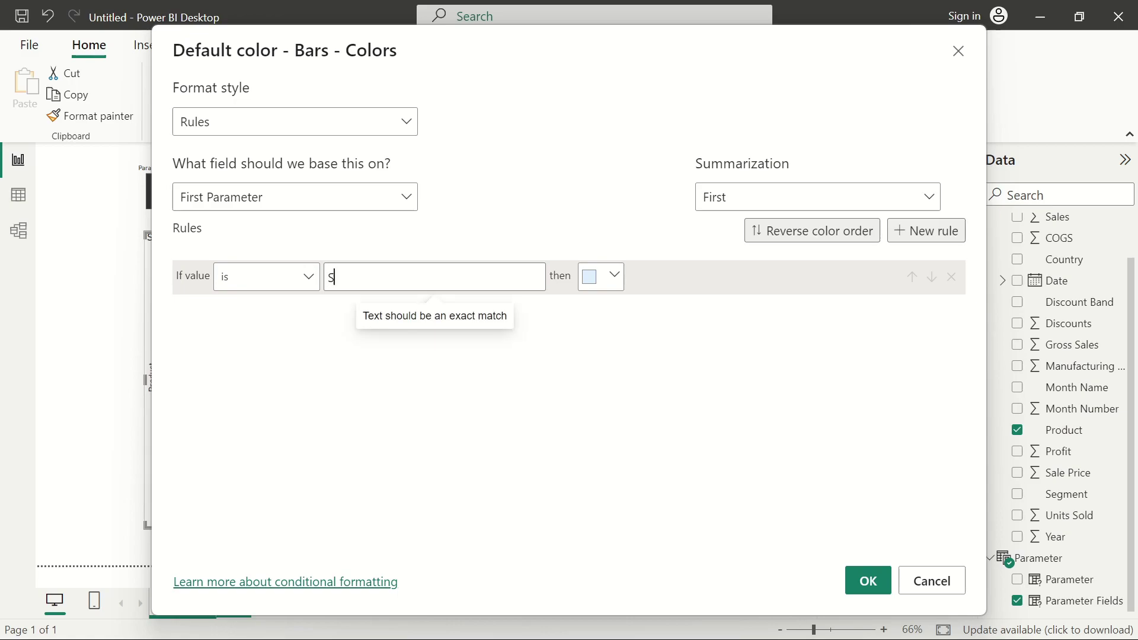
{"action": "left_click", "coordinate": [605, 276]}
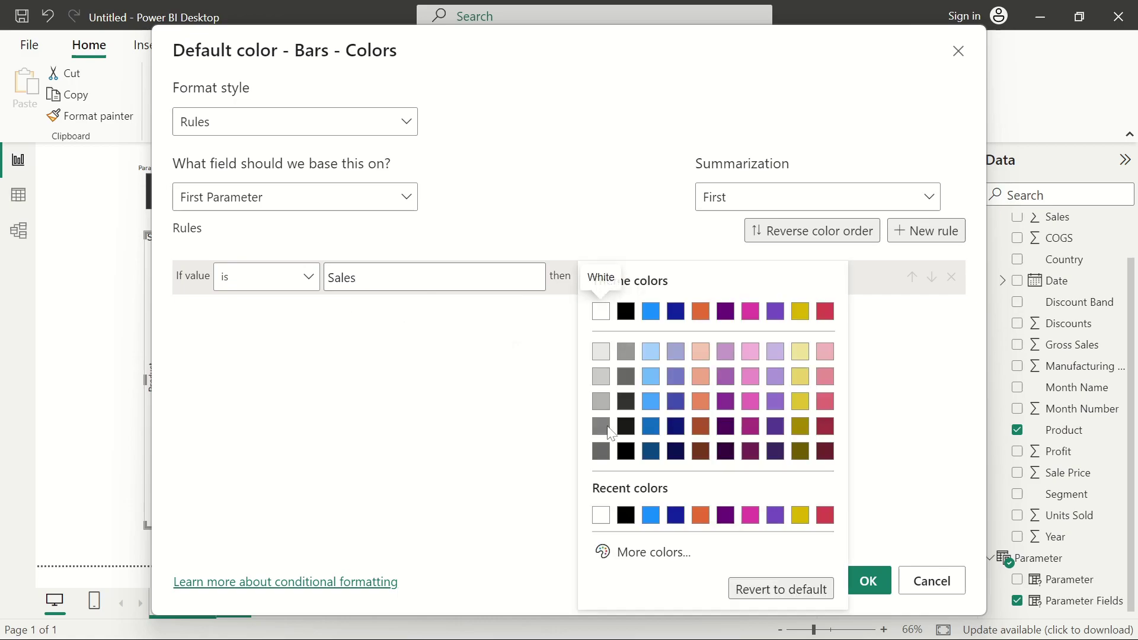
{"action": "left_click", "coordinate": [651, 516]}
Add a rule 'is Profit' coloured custom green #148422
{"action": "left_click", "coordinate": [909, 234]}
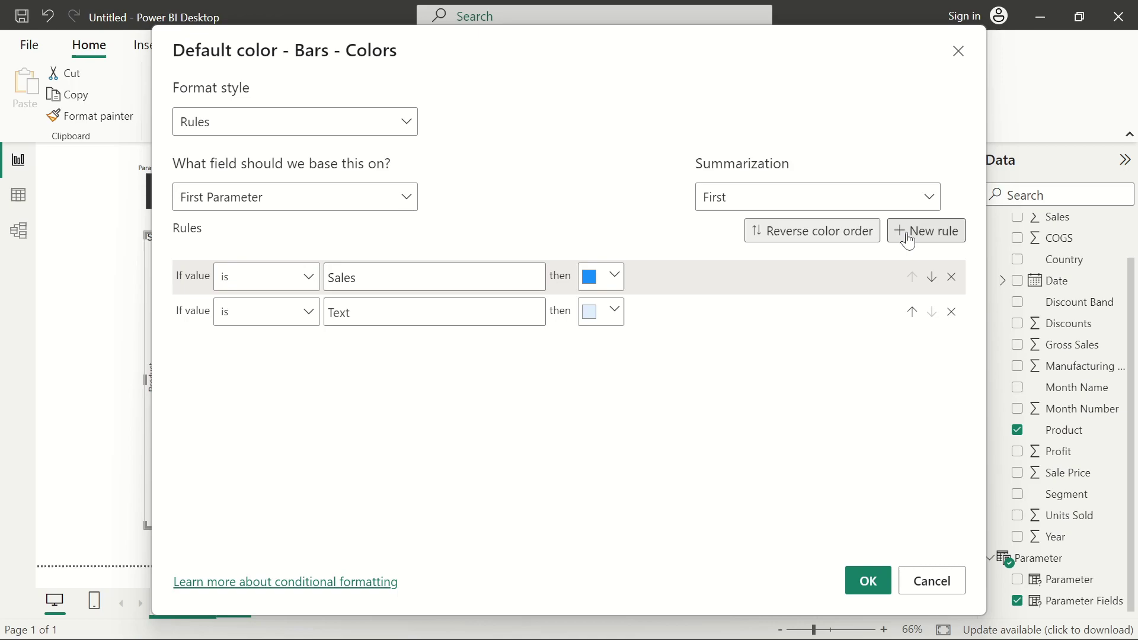
{"action": "left_click", "coordinate": [356, 313]}
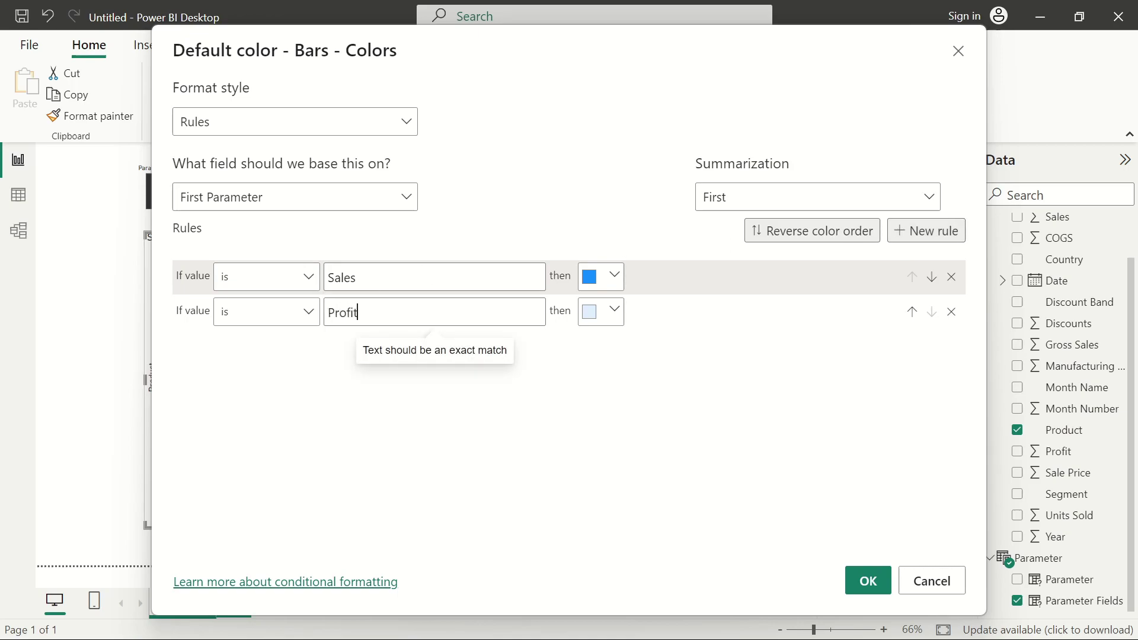
{"action": "type", "text": "Profit"}
{"action": "left_click", "coordinate": [616, 312]}
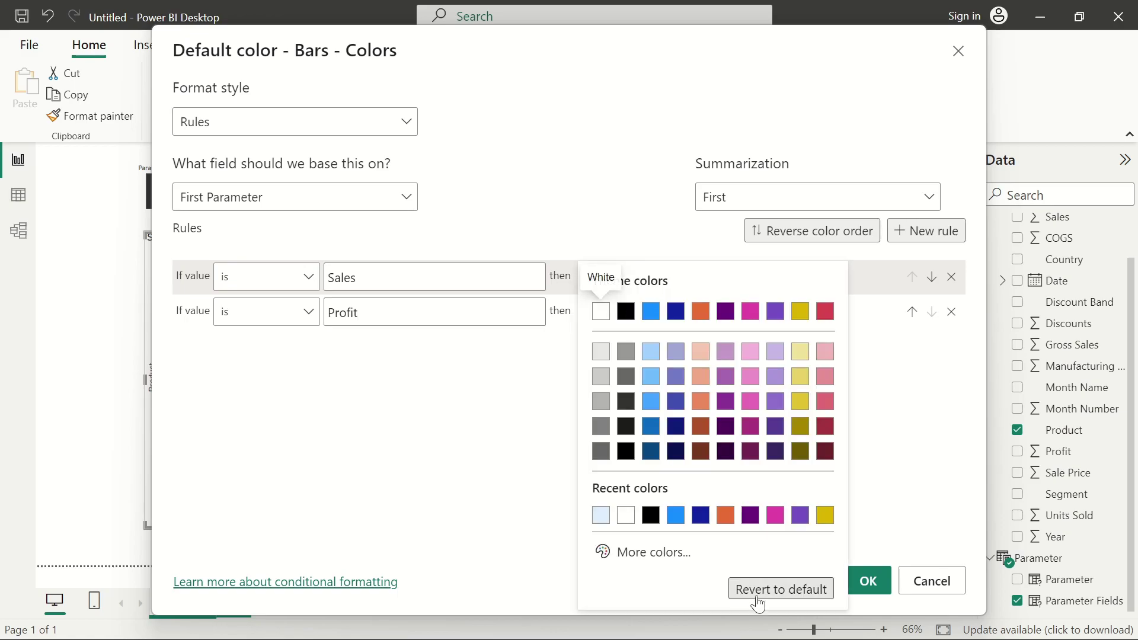
{"action": "left_click", "coordinate": [656, 556]}
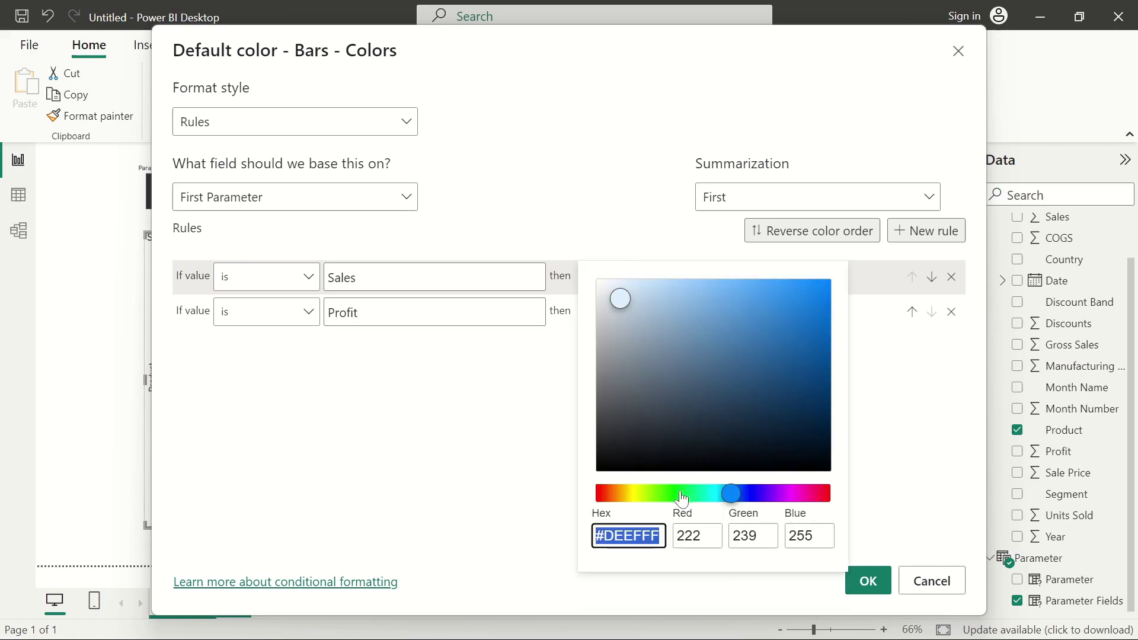
{"action": "left_click", "coordinate": [681, 494]}
{"action": "left_click", "coordinate": [794, 372]}
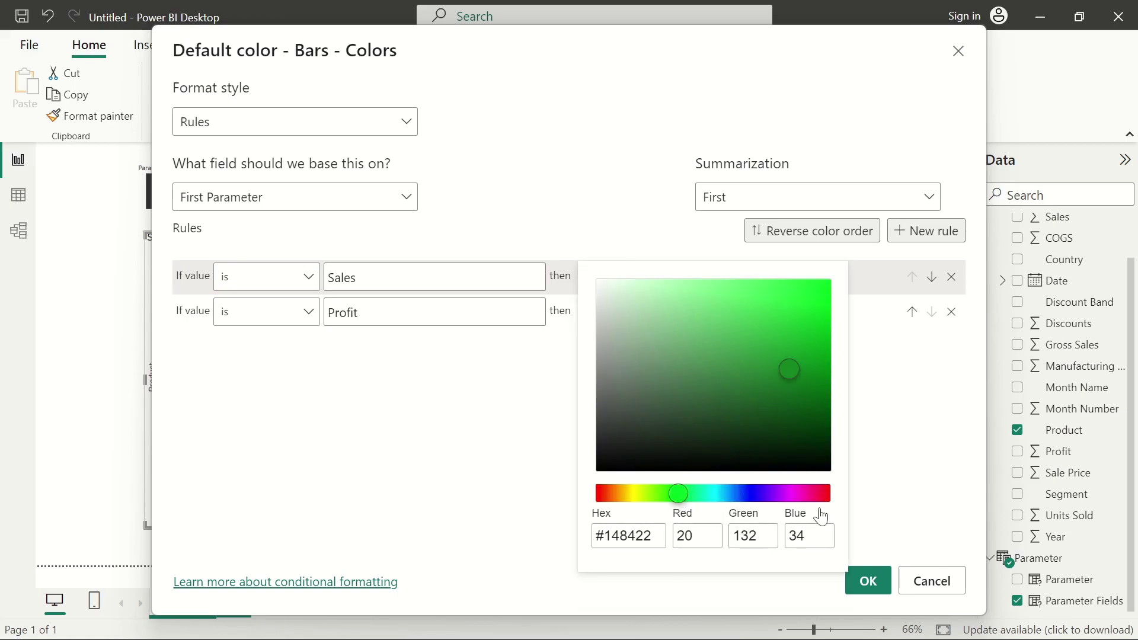
{"action": "left_click", "coordinate": [938, 482]}
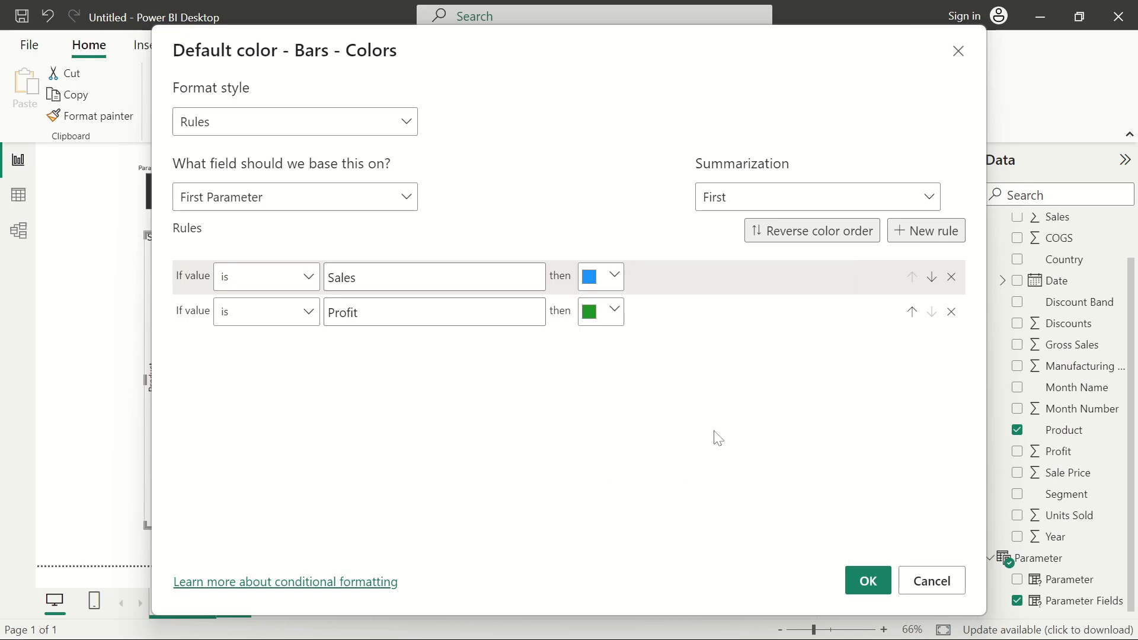
Add a rule 'is Discount' coloured orange #E66C37
{"action": "left_click", "coordinate": [926, 236]}
{"action": "left_click", "coordinate": [433, 347]}
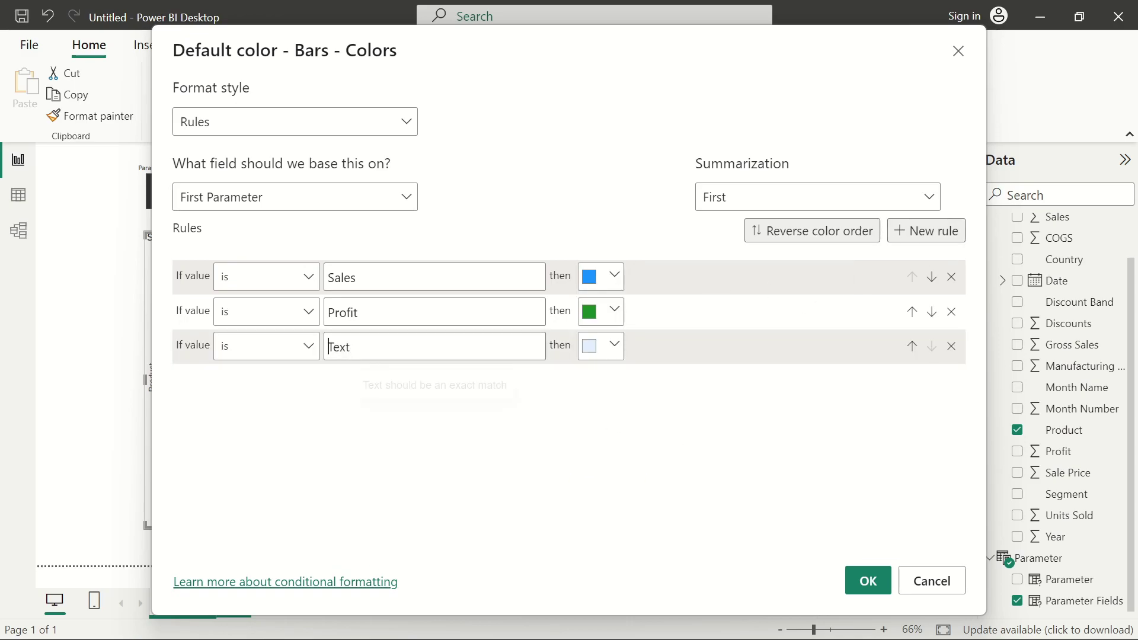
{"action": "type", "text": "Discount"}
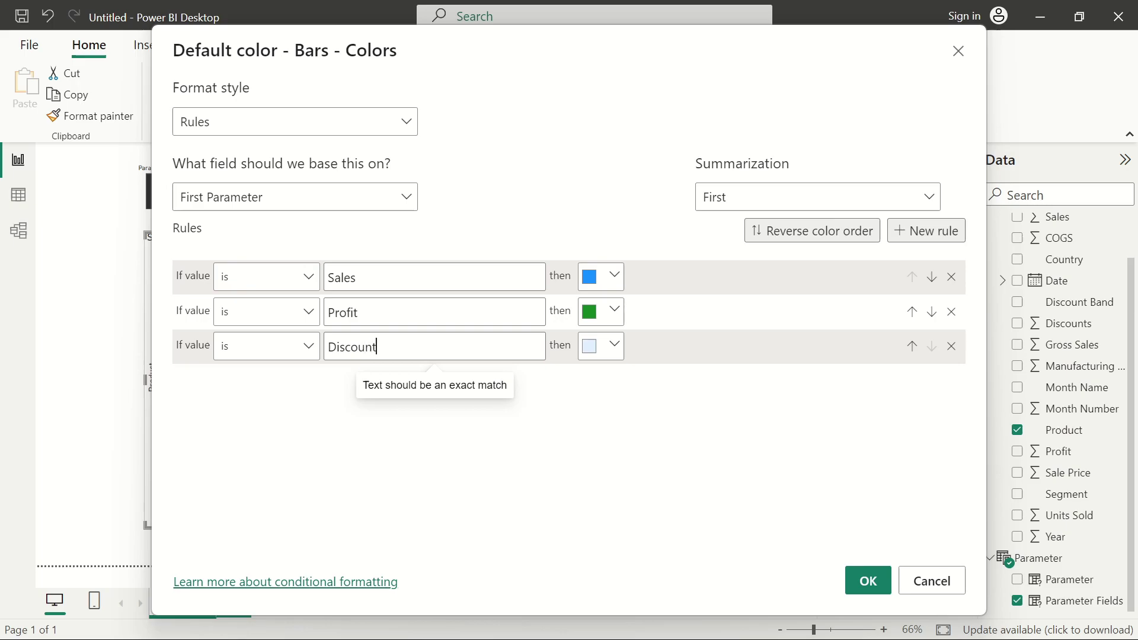
{"action": "left_click", "coordinate": [609, 350]}
{"action": "left_click", "coordinate": [615, 355]}
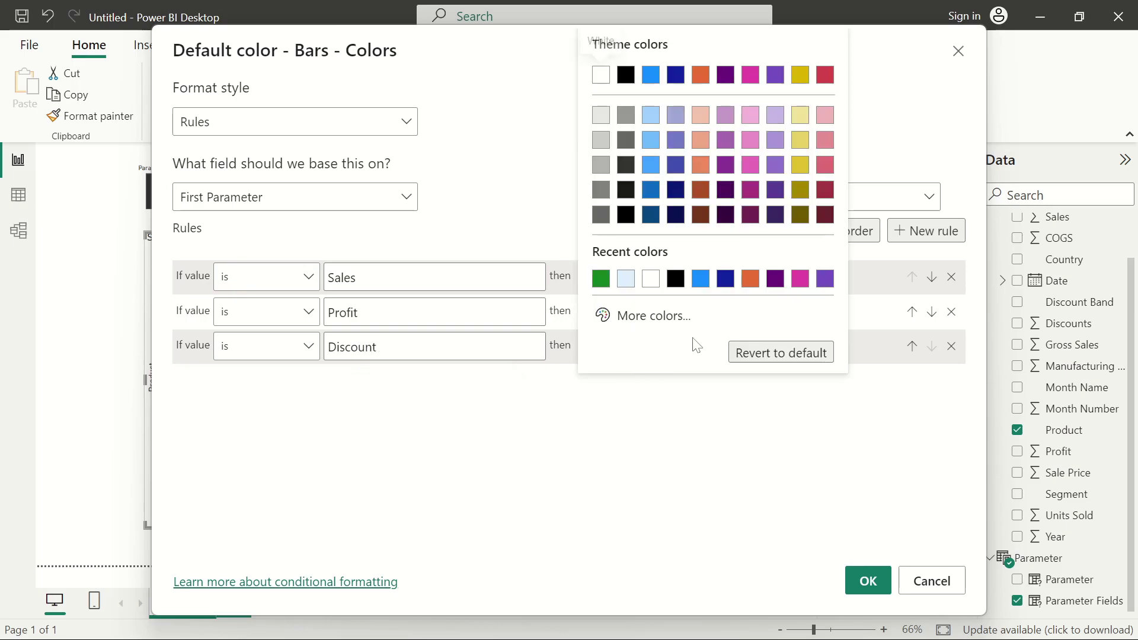
{"action": "left_click", "coordinate": [752, 279]}
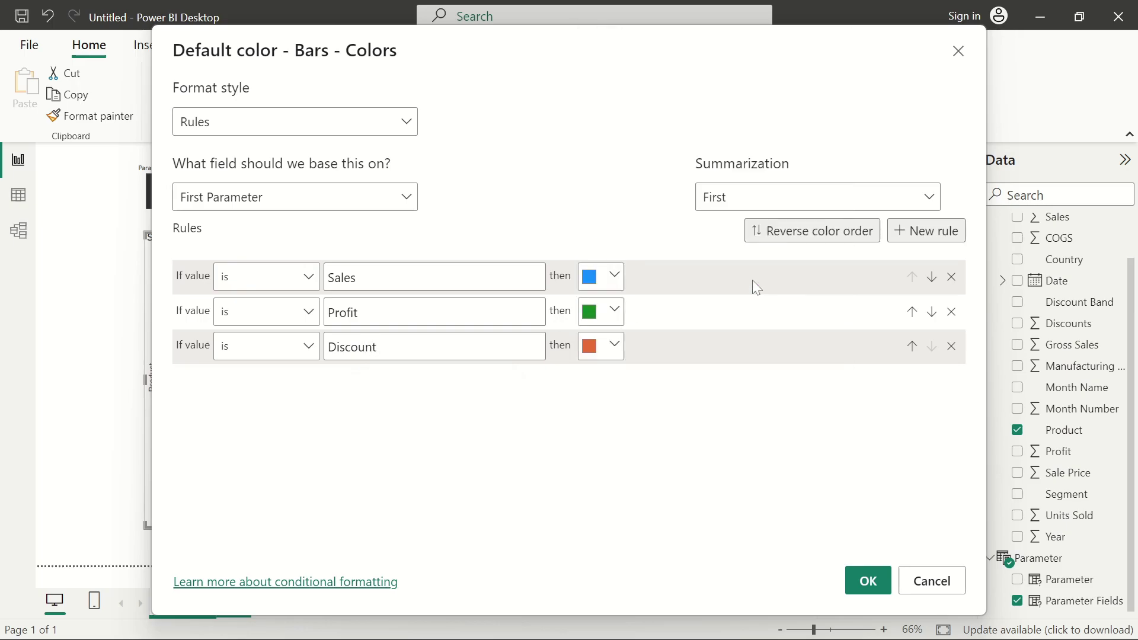
Add a rule 'is Gross Sales' coloured dark blue #12239E and apply the rules
{"action": "left_click", "coordinate": [919, 222]}
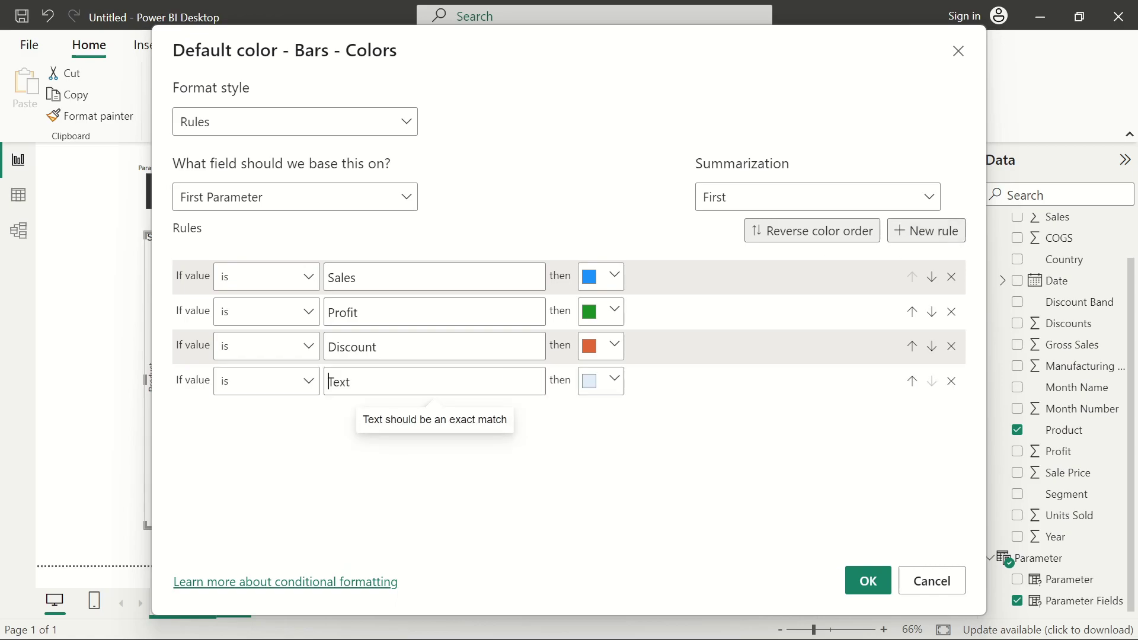
{"action": "type", "text": "Gross Sales"}
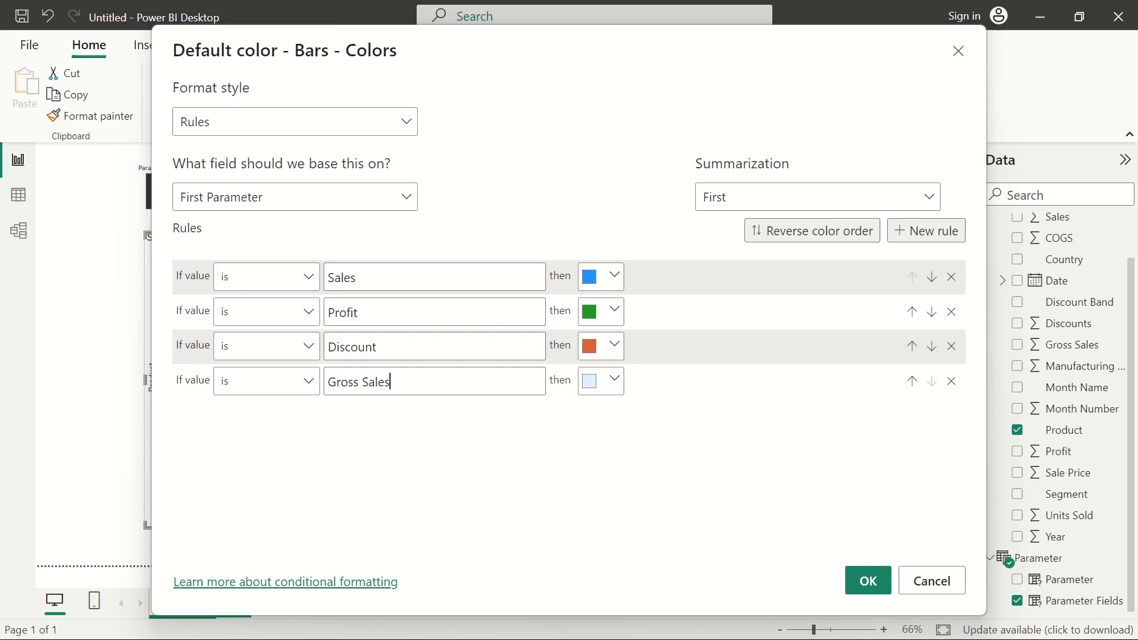
{"action": "left_click", "coordinate": [605, 383]}
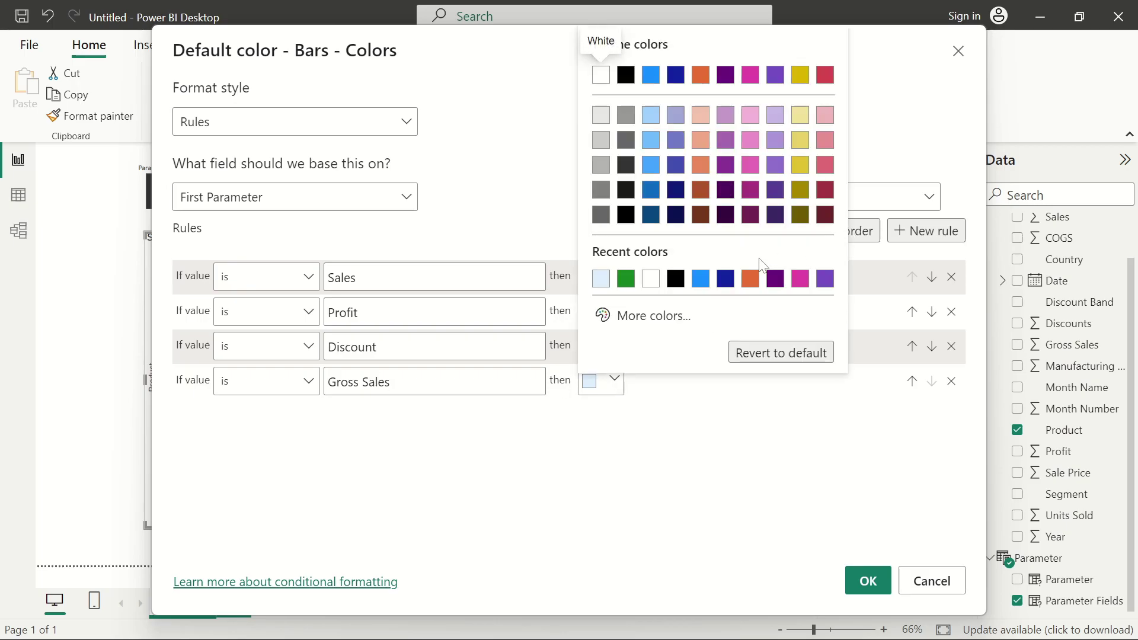
{"action": "left_click", "coordinate": [724, 281]}
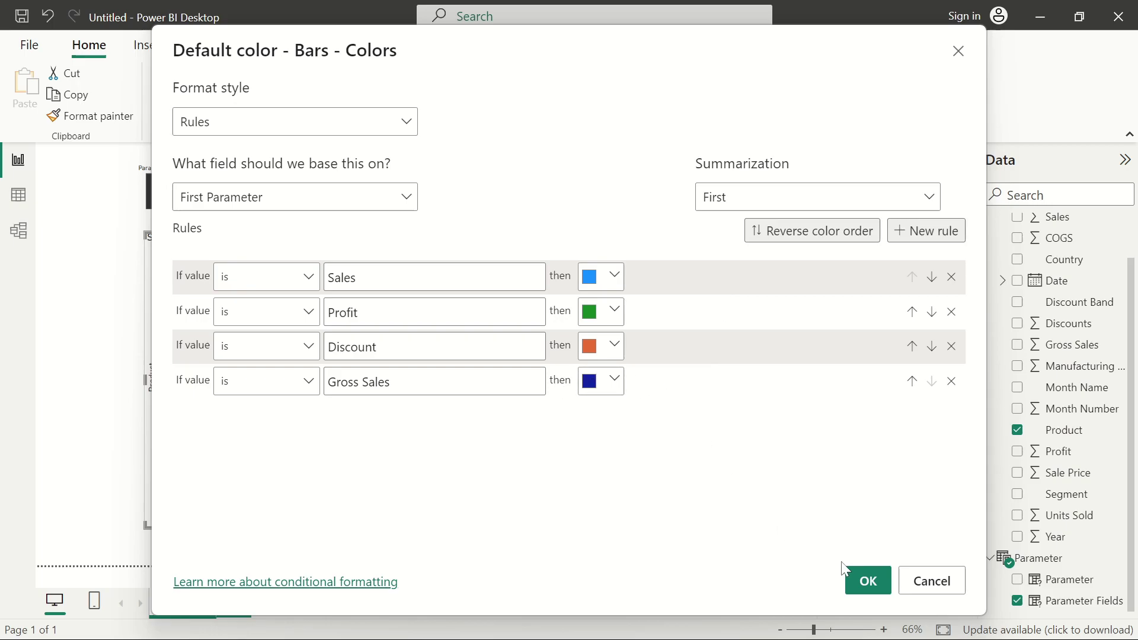
{"action": "left_click", "coordinate": [867, 580]}
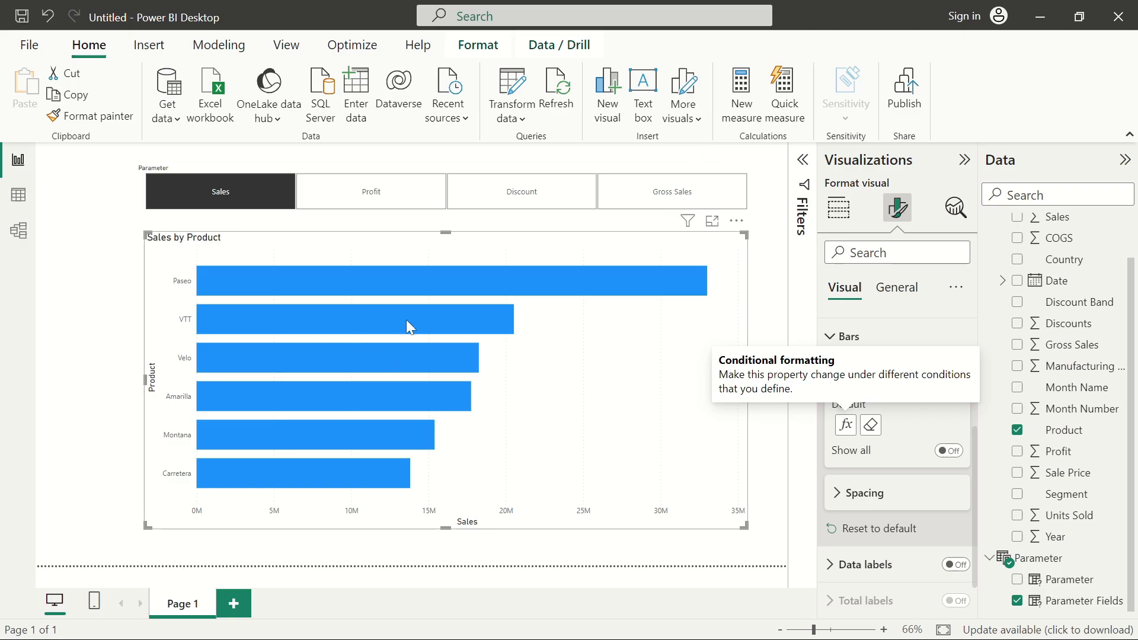
Check the Profit, Discount and Gross Sales tiles' colours, then deselect Gross Sales to show all measures
{"action": "left_click", "coordinate": [377, 193]}
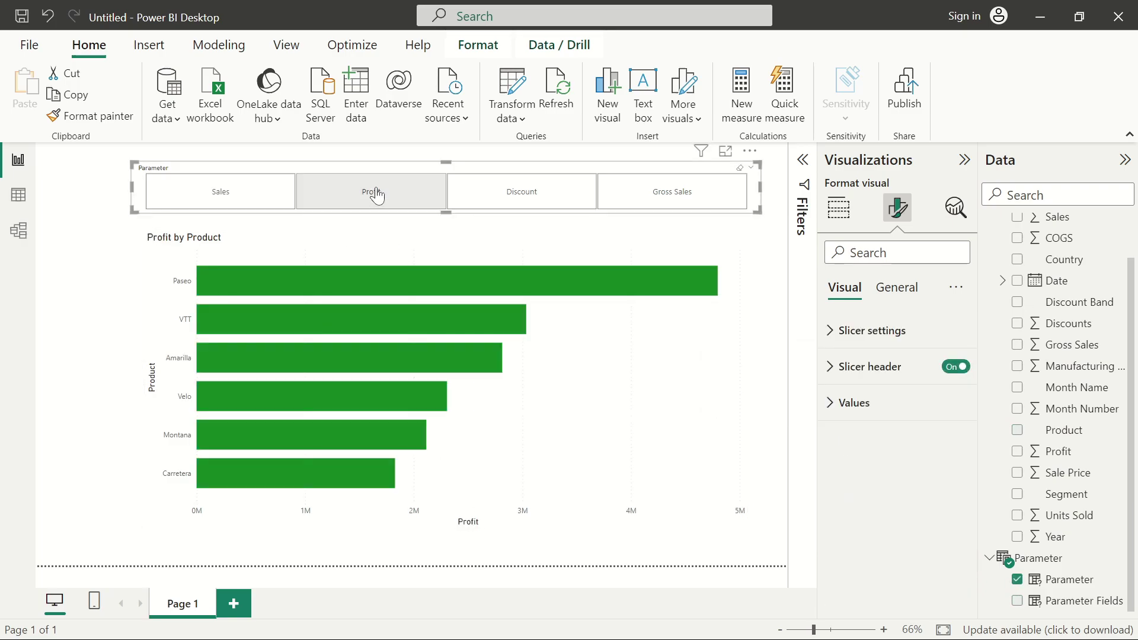
{"action": "left_click", "coordinate": [511, 205]}
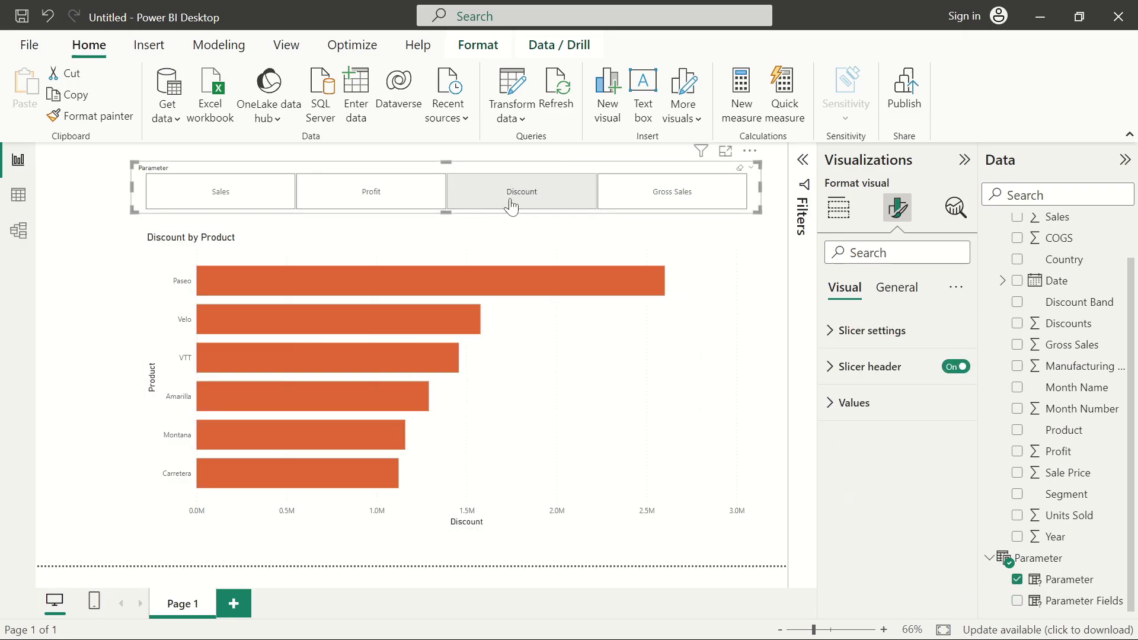
{"action": "left_click", "coordinate": [674, 202]}
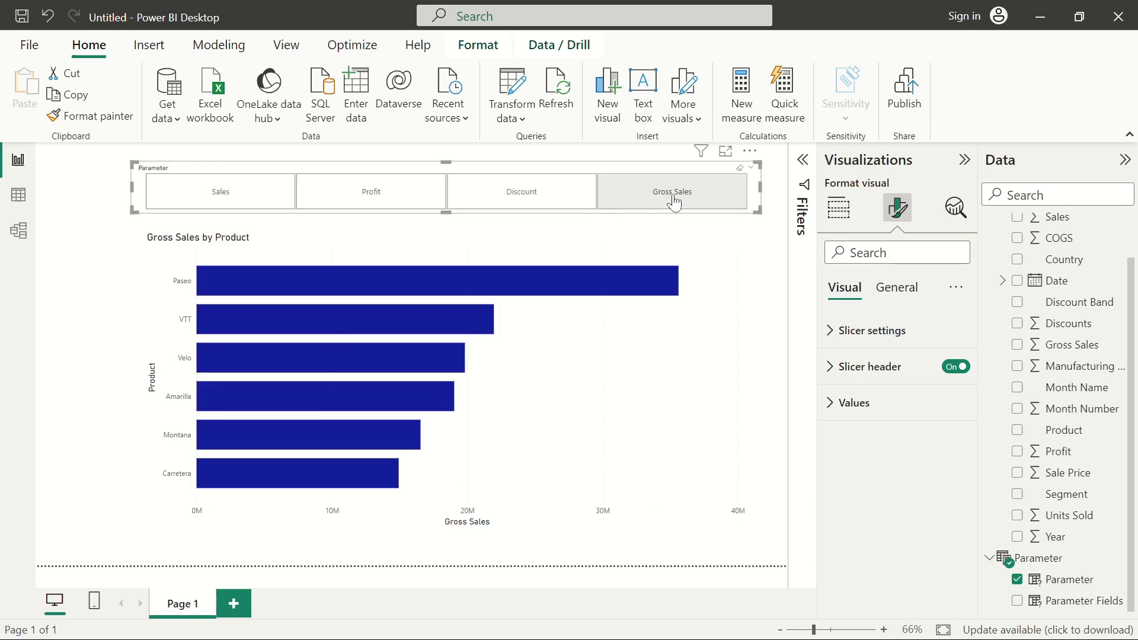
{"action": "left_click", "coordinate": [697, 202]}
{"action": "left_click", "coordinate": [105, 236]}
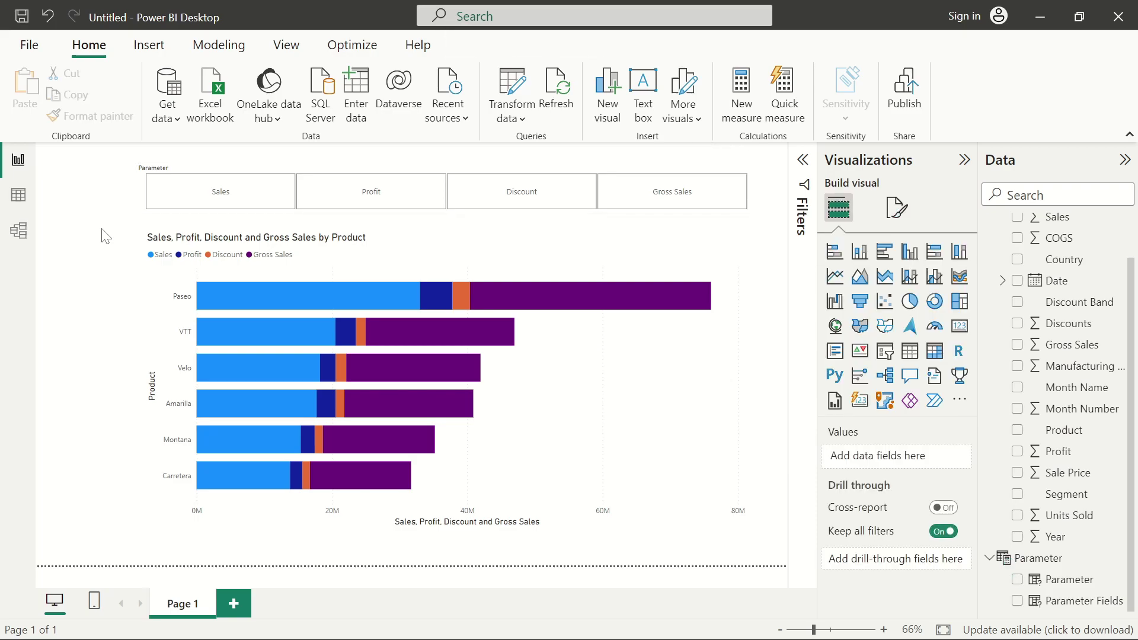